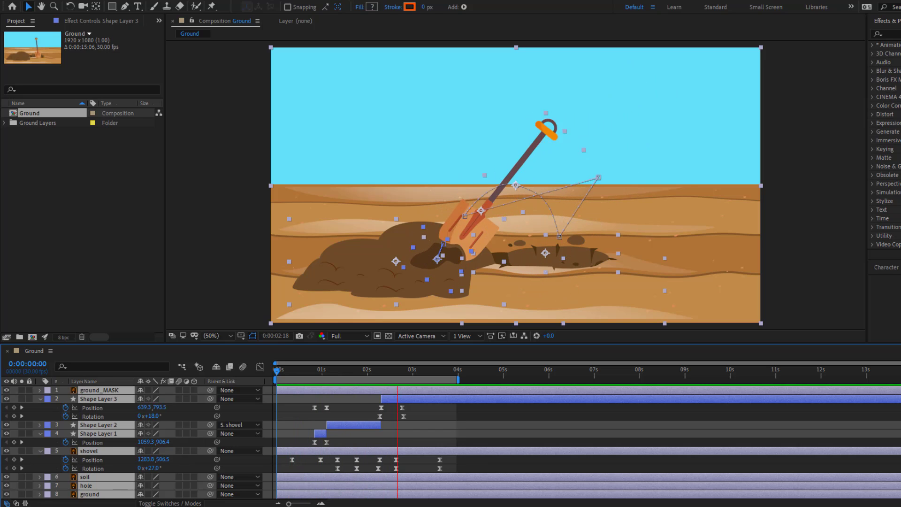
Step: Play back the finished desert digging animation as a preview
{"action": "key", "text": "grave"}
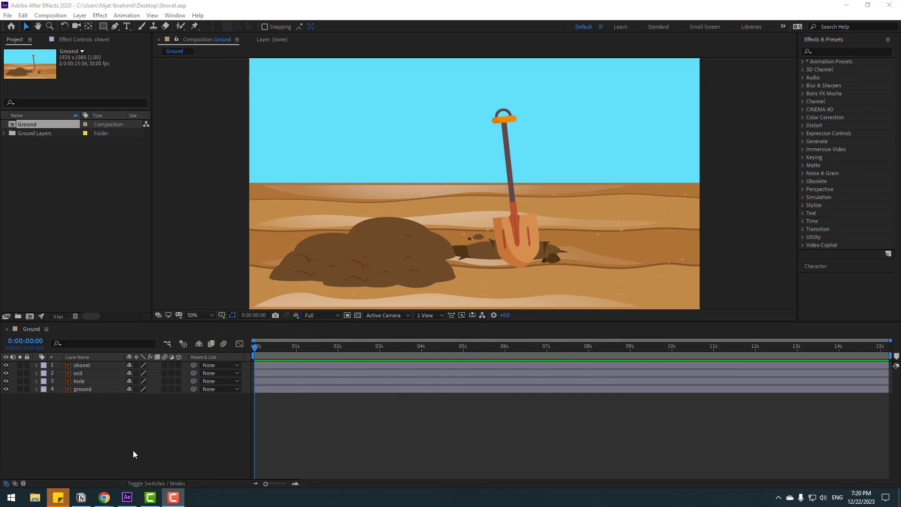
Step: Raise the shovel slightly and move its anchor point to the top of the blade
{"action": "left_click", "coordinate": [82, 365]}
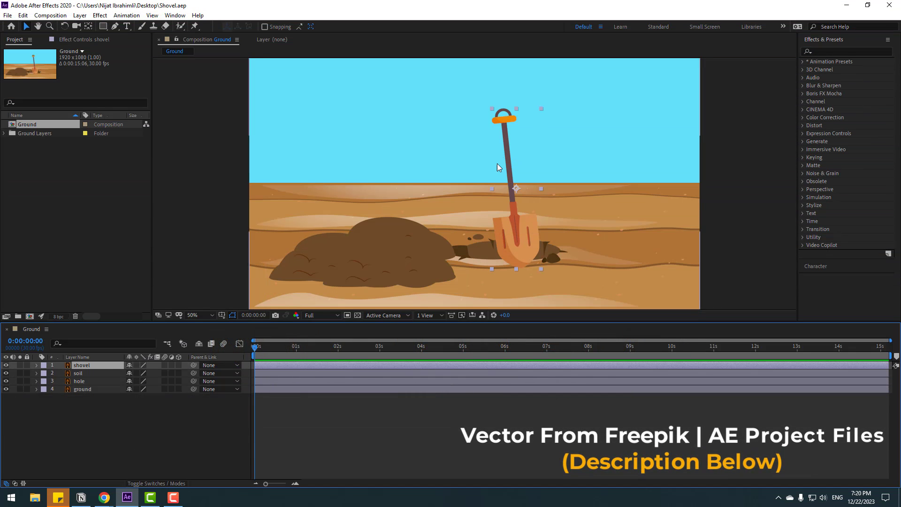
{"action": "left_click_drag", "start_coordinate": [533, 237], "coordinate": [539, 211]}
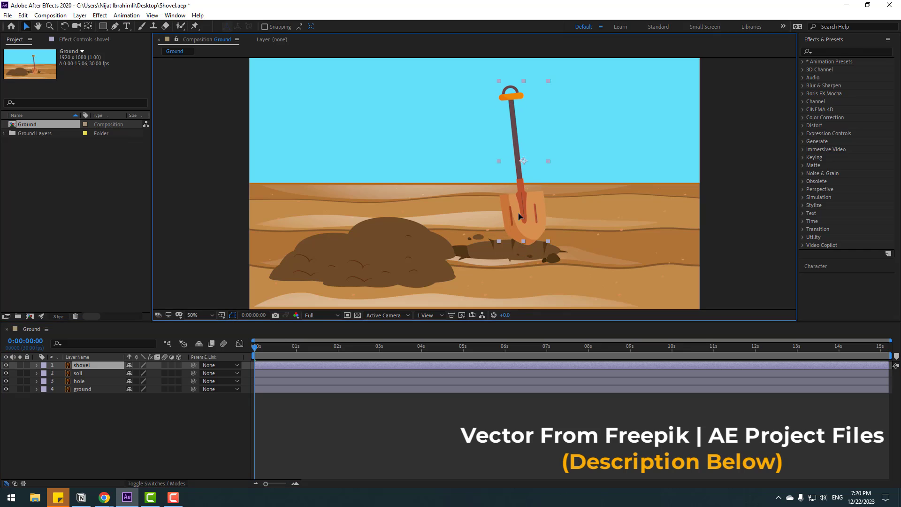
{"action": "left_click", "coordinate": [87, 27]}
{"action": "left_click_drag", "start_coordinate": [522, 163], "coordinate": [519, 188]}
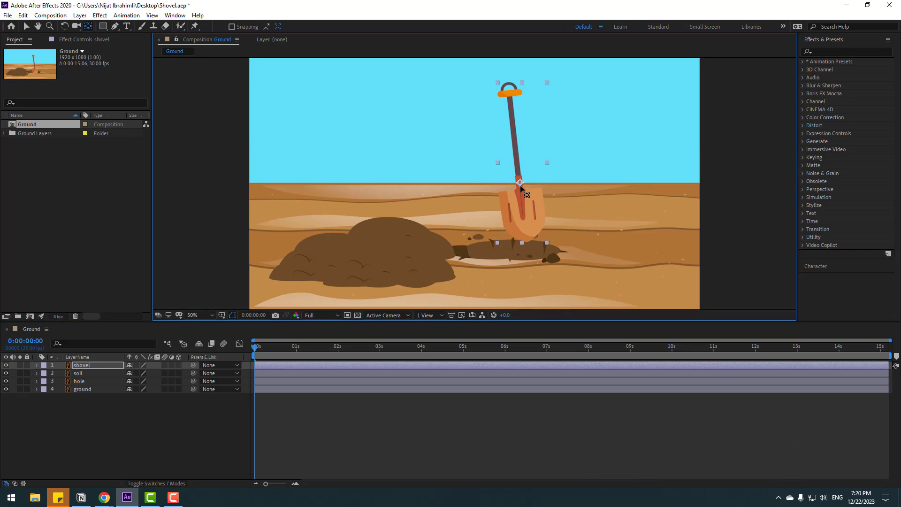
{"action": "left_click", "coordinate": [26, 29]}
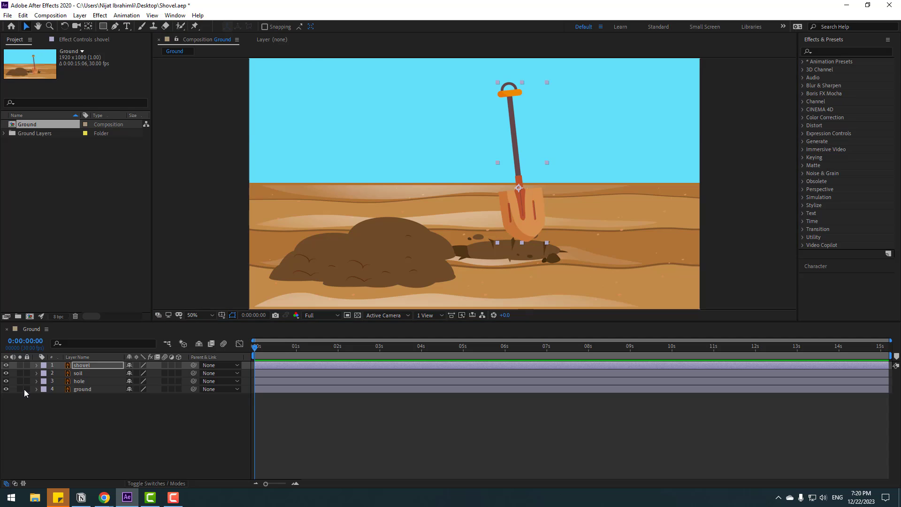
Step: Tilt the shovel about 25° to the right using its Rotation property
{"action": "left_click", "coordinate": [79, 365]}
{"action": "key", "text": "r"}
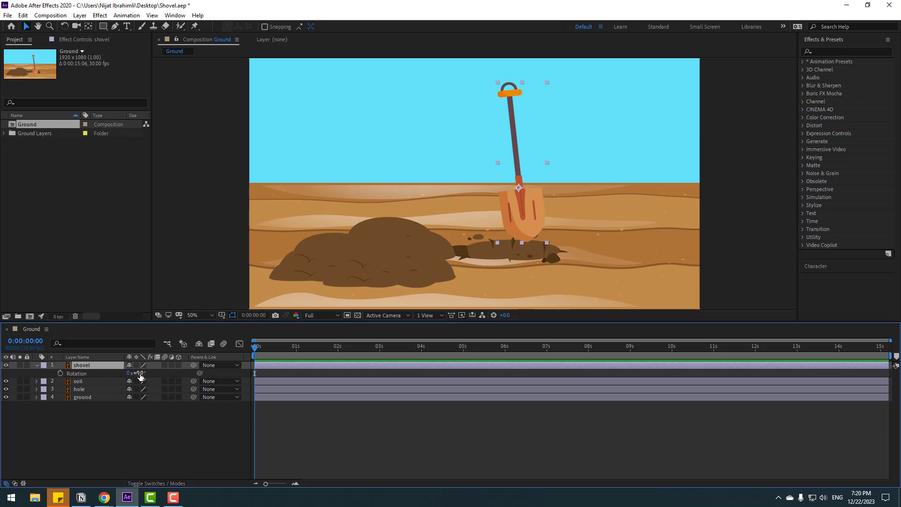
{"action": "left_click_drag", "start_coordinate": [140, 376], "coordinate": [154, 376]}
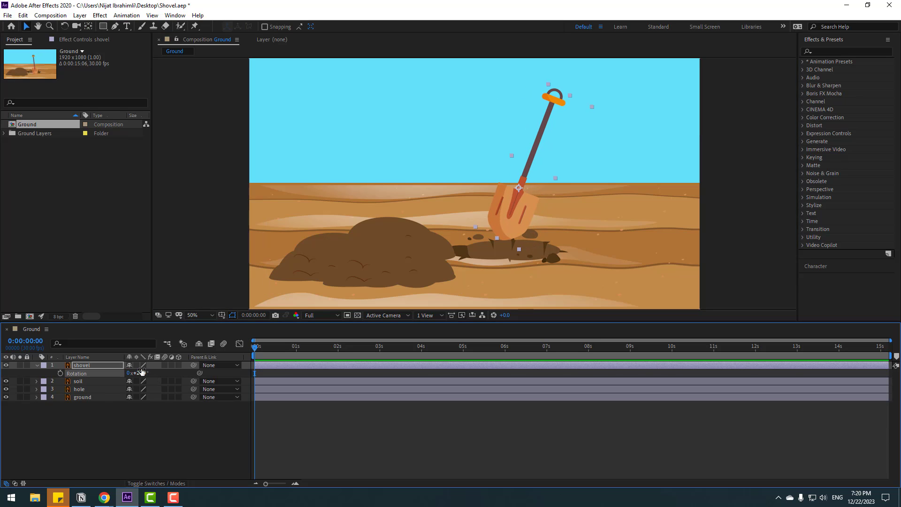
Step: Keyframe the shovel's Position: raised up-right at frame 10, down in the hole at frame 29
{"action": "key", "text": "p"}
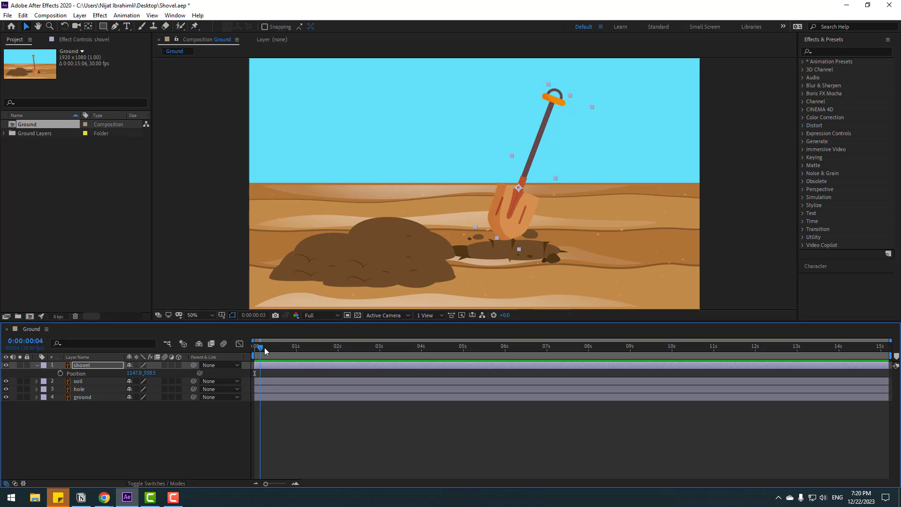
{"action": "left_click_drag", "start_coordinate": [265, 351], "coordinate": [270, 351]}
{"action": "left_click", "coordinate": [60, 373]}
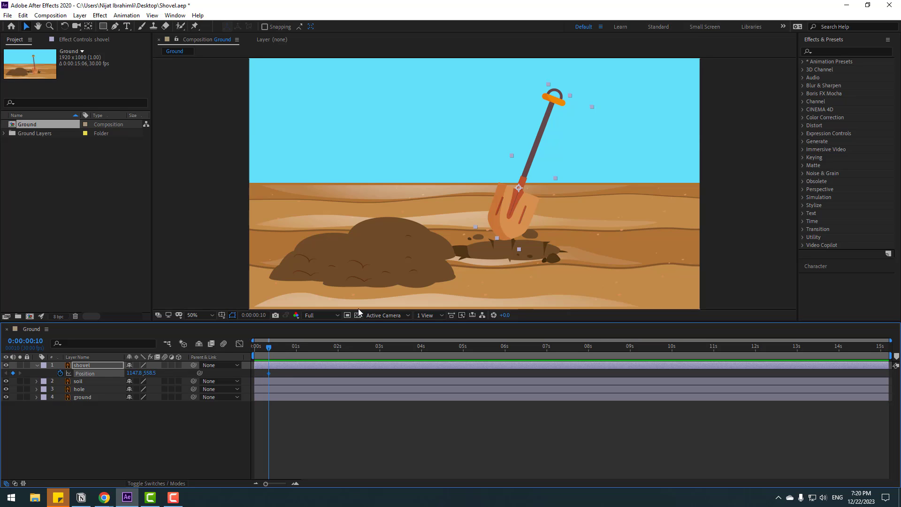
{"action": "left_click_drag", "start_coordinate": [508, 218], "coordinate": [539, 206]}
{"action": "left_click", "coordinate": [287, 347]}
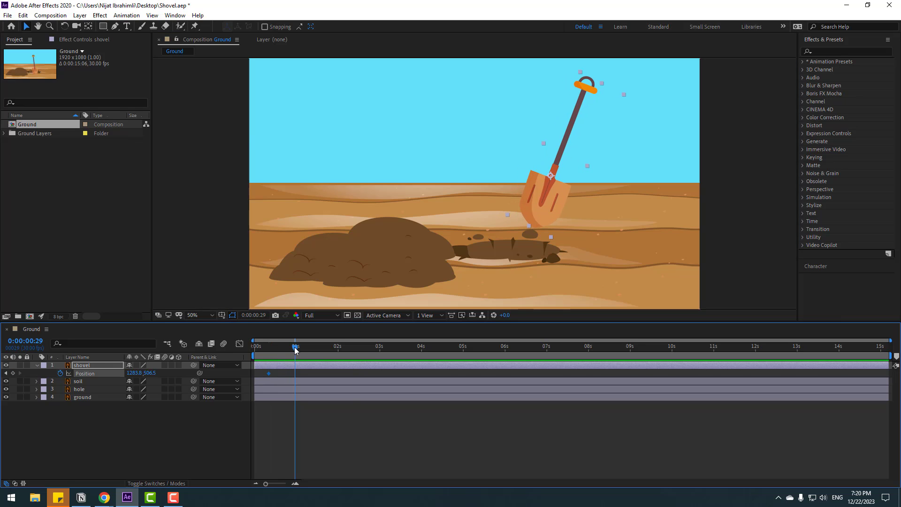
{"action": "left_click_drag", "start_coordinate": [548, 197], "coordinate": [511, 258]}
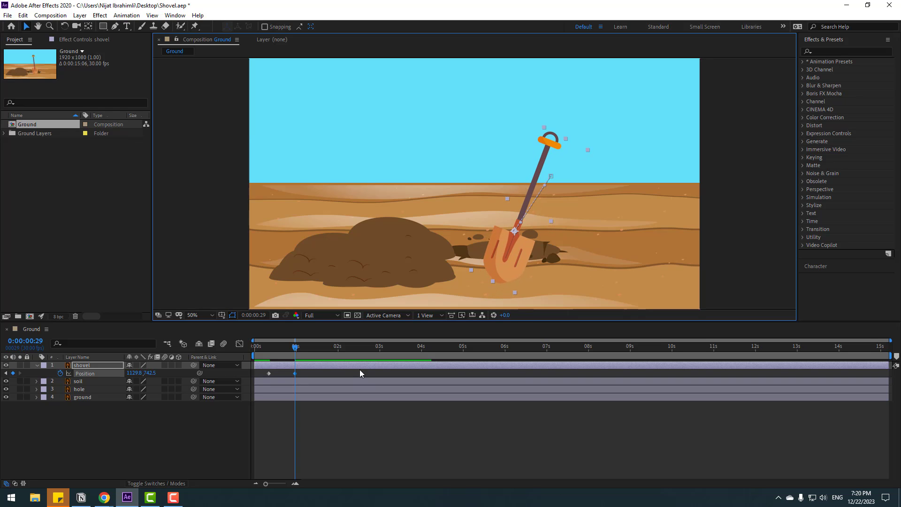
Step: Apply Easy Ease to both shovel Position keyframes
{"action": "right_click", "coordinate": [269, 373]}
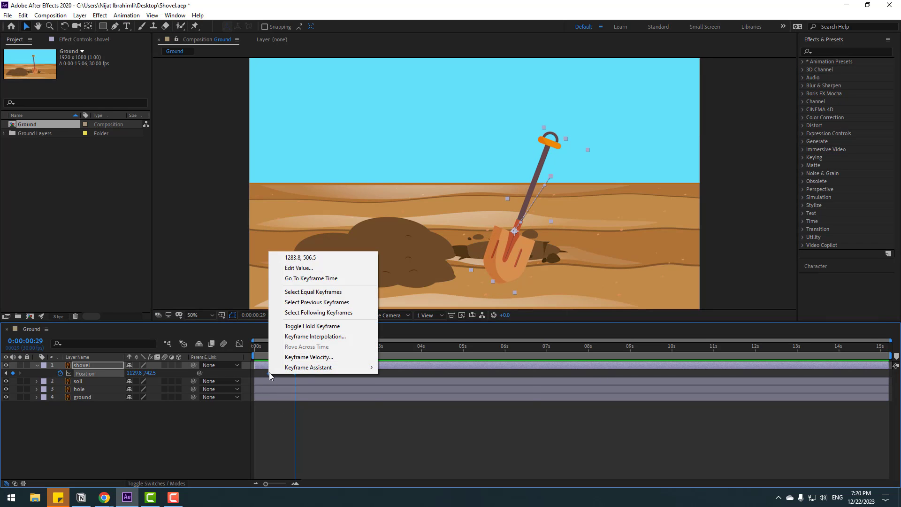
{"action": "mouse_move", "coordinate": [308, 369]}
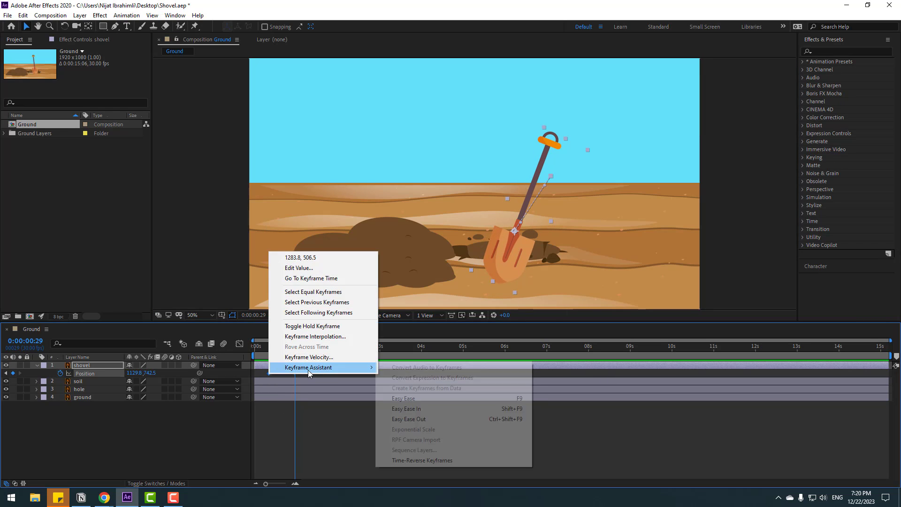
{"action": "left_click", "coordinate": [485, 399]}
Step: Deselect the keyframes, preview the eased dig, and move the time to about 1:14
{"action": "left_click", "coordinate": [354, 409]}
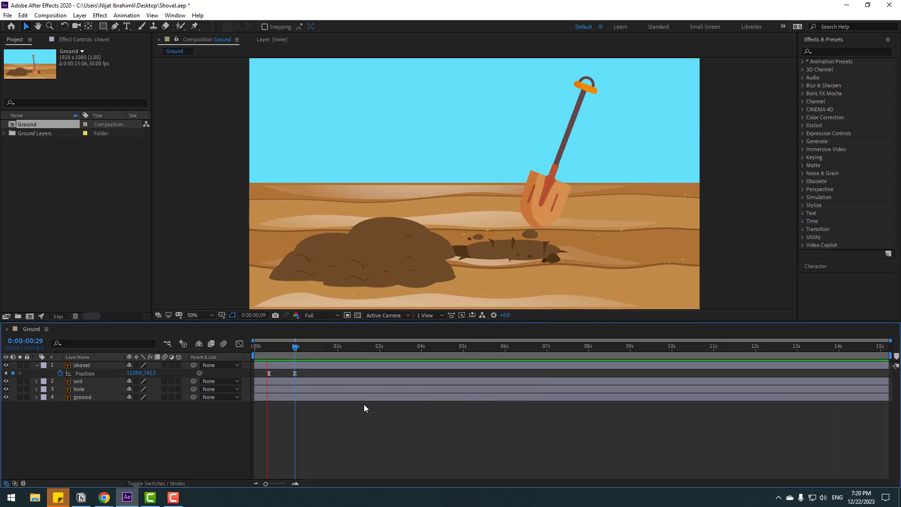
{"action": "key", "text": "space"}
{"action": "left_click_drag", "start_coordinate": [296, 348], "coordinate": [323, 353]}
Step: Hold the shovel in the hole with a keyframe, then place it above the dirt pile at about 2:26
{"action": "left_click", "coordinate": [13, 373]}
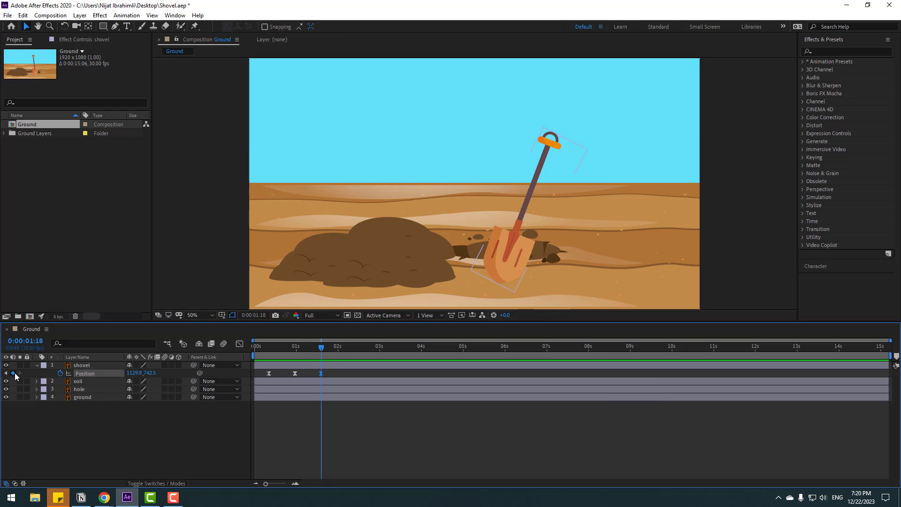
{"action": "left_click_drag", "start_coordinate": [341, 348], "coordinate": [375, 351]}
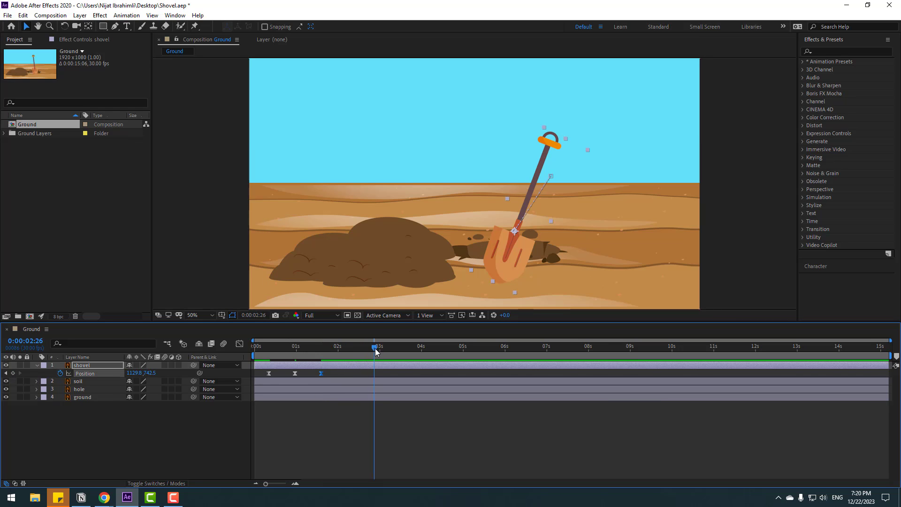
{"action": "left_click_drag", "start_coordinate": [141, 373], "coordinate": [80, 374]}
{"action": "left_click_drag", "start_coordinate": [399, 260], "coordinate": [392, 230]}
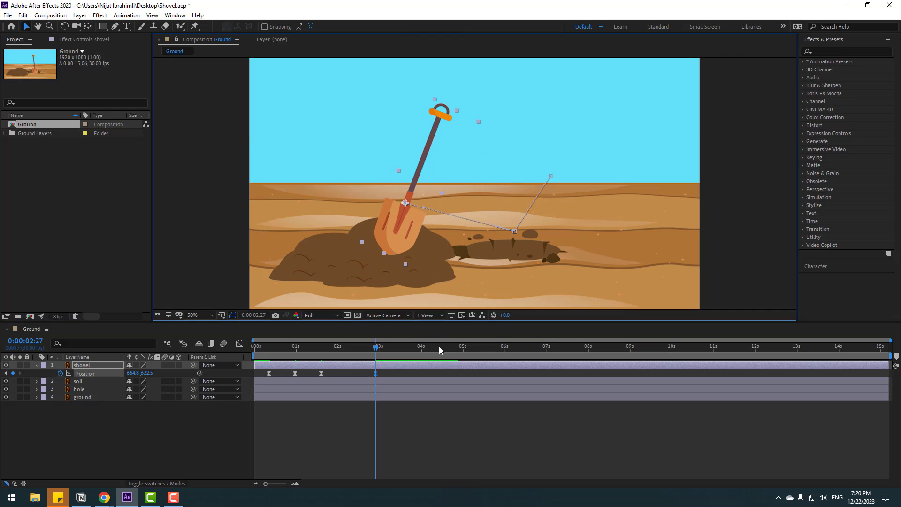
Step: Raise the shovel at 2:06 and bend its motion path into an arc, then preview
{"action": "mouse_move", "coordinate": [348, 349]}
{"action": "left_mouse_down"}
{"action": "mouse_move", "coordinate": [311, 353]}
{"action": "mouse_move", "coordinate": [348, 353]}
{"action": "left_mouse_up"}
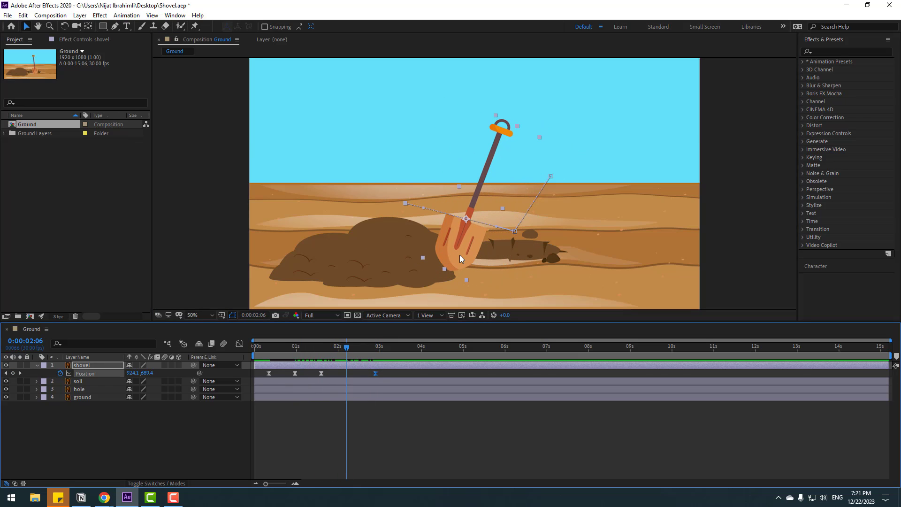
{"action": "left_click_drag", "start_coordinate": [460, 254], "coordinate": [470, 205]}
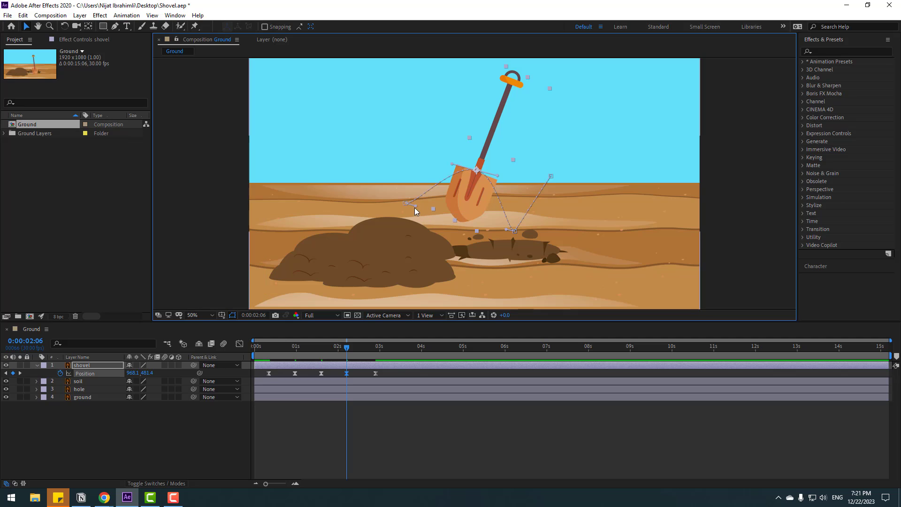
{"action": "left_click_drag", "start_coordinate": [416, 206], "coordinate": [416, 188]}
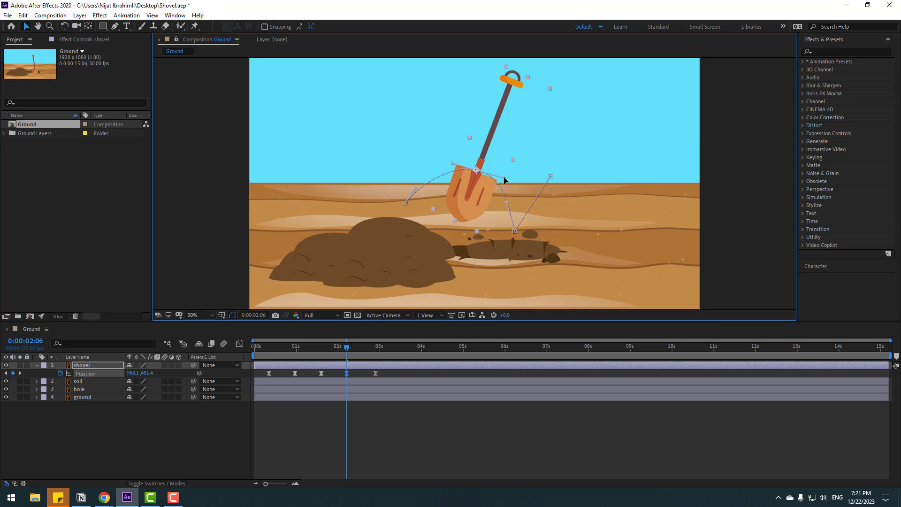
{"action": "key", "text": "space"}
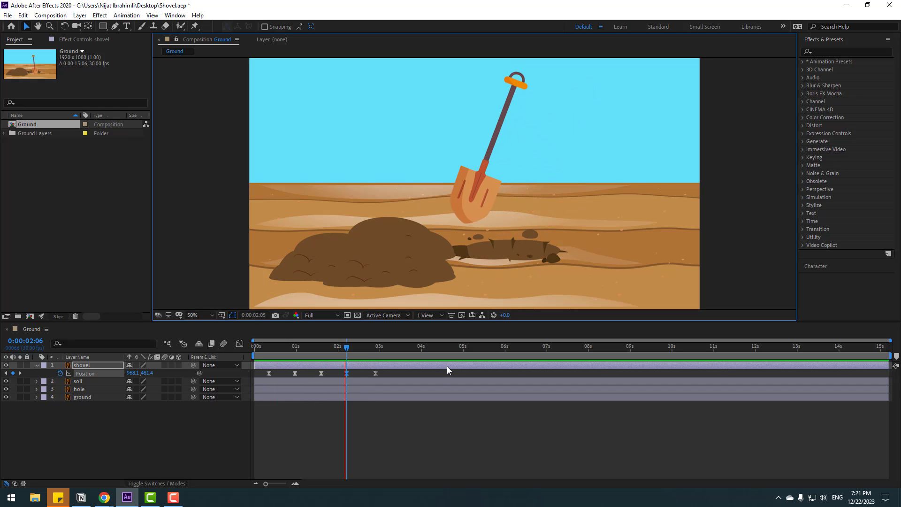
{"action": "key", "text": "space"}
Step: Compress the later Position keyframes for a quicker toss and start the work area at 1:04
{"action": "left_click", "coordinate": [322, 349]}
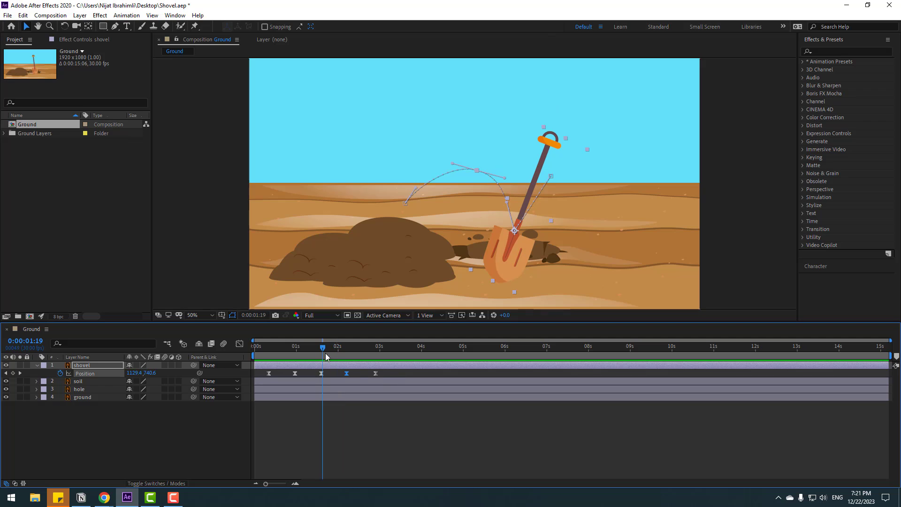
{"action": "left_click_drag", "start_coordinate": [390, 373], "coordinate": [314, 391]}
{"action": "left_click_drag", "start_coordinate": [377, 374], "coordinate": [360, 374]}
{"action": "left_click", "coordinate": [321, 349]}
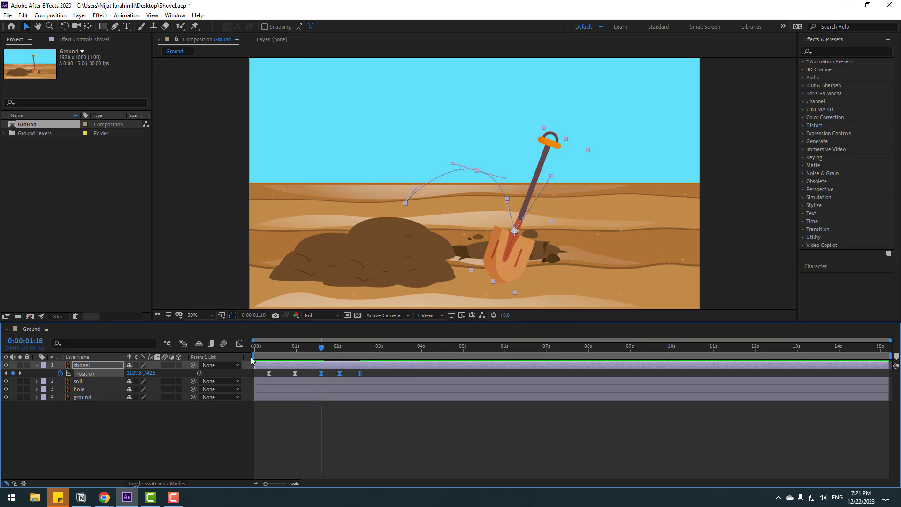
{"action": "left_click_drag", "start_coordinate": [256, 357], "coordinate": [310, 356]}
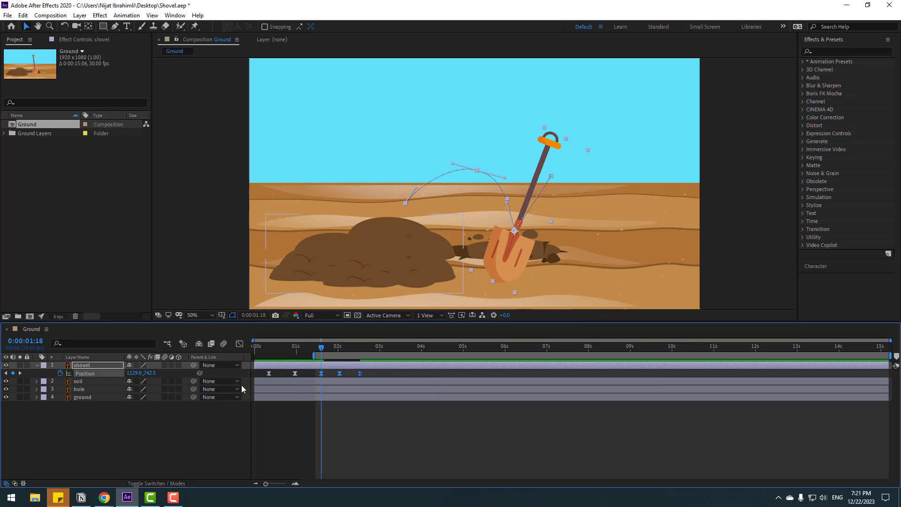
{"action": "key", "text": "space"}
{"action": "key", "text": "space"}
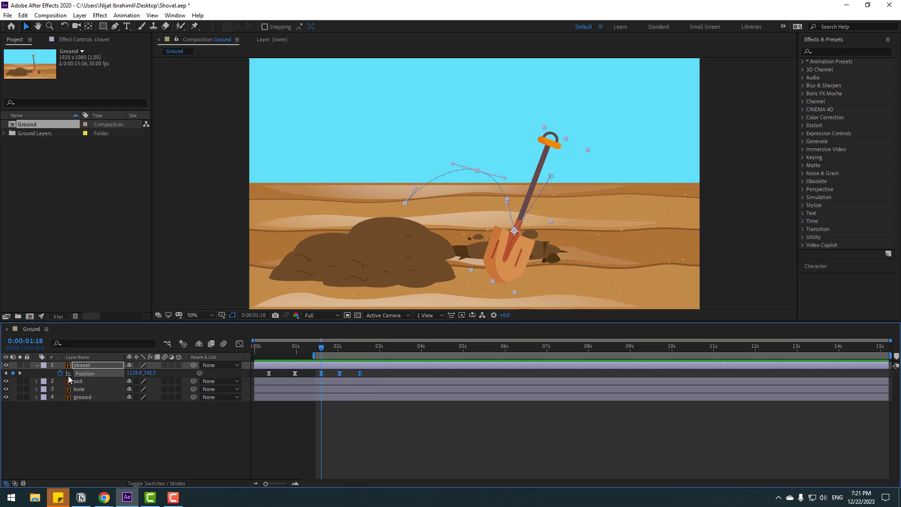
Step: Keyframe the shovel's Rotation, tilting further at 2:01 and more upright over the pile
{"action": "key", "text": "shift+r"}
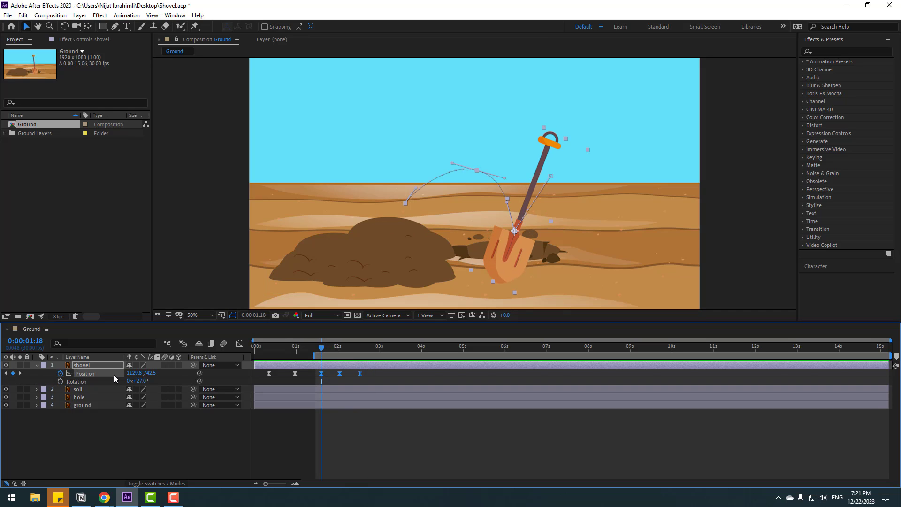
{"action": "left_click", "coordinate": [60, 381]}
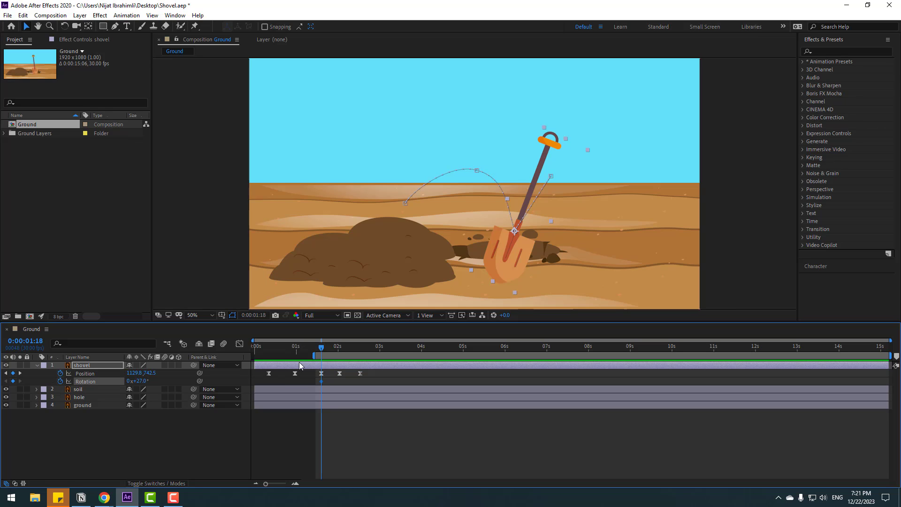
{"action": "left_click_drag", "start_coordinate": [330, 353], "coordinate": [341, 354]}
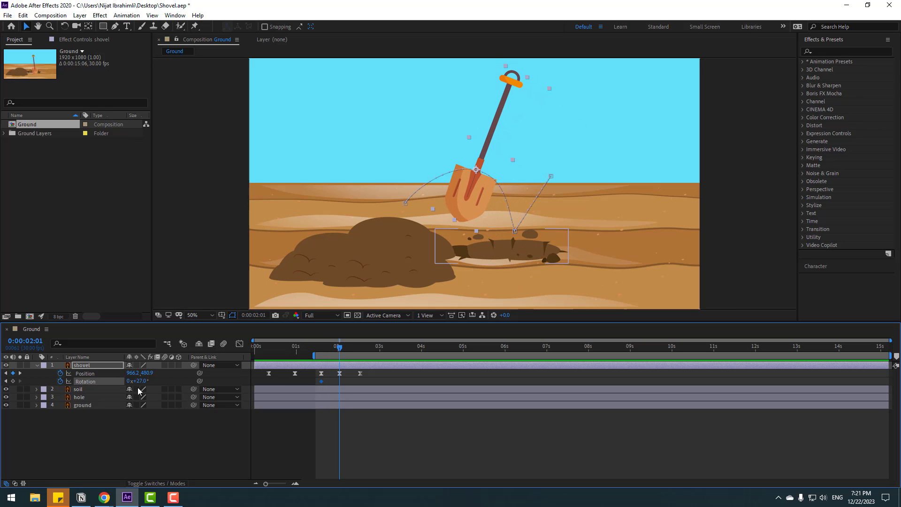
{"action": "left_click_drag", "start_coordinate": [138, 381], "coordinate": [164, 393]}
{"action": "left_click", "coordinate": [318, 349]}
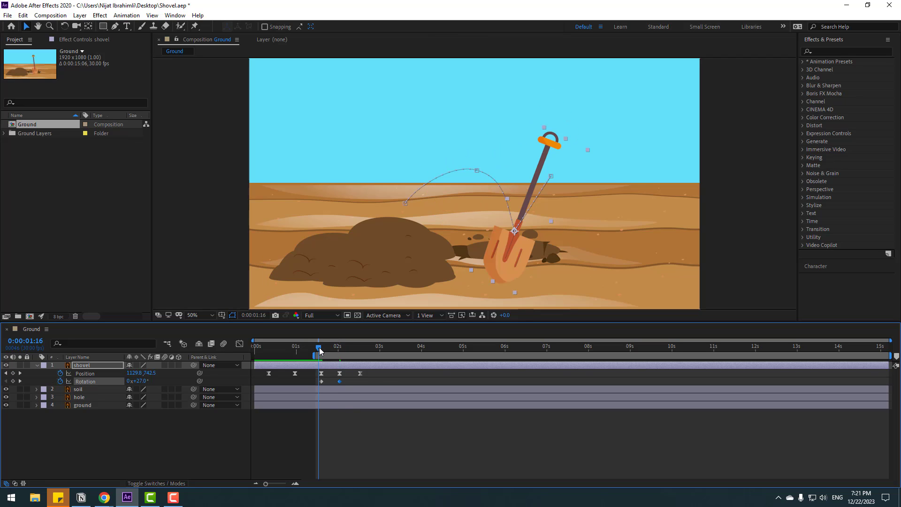
{"action": "left_click_drag", "start_coordinate": [319, 351], "coordinate": [360, 353]}
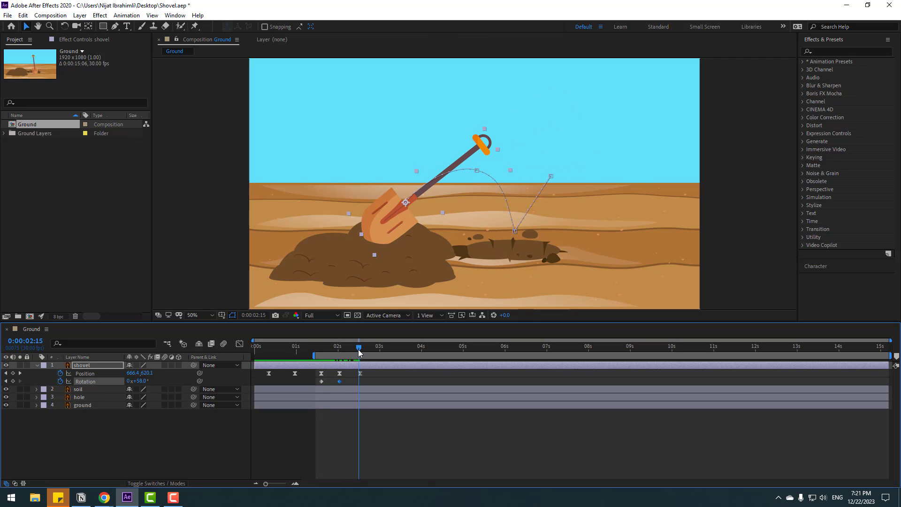
{"action": "left_click_drag", "start_coordinate": [139, 381], "coordinate": [127, 382]}
Step: Add keyframes at 2:27, then return the shovel over the hole at 27° by 3:15
{"action": "left_click", "coordinate": [374, 351]}
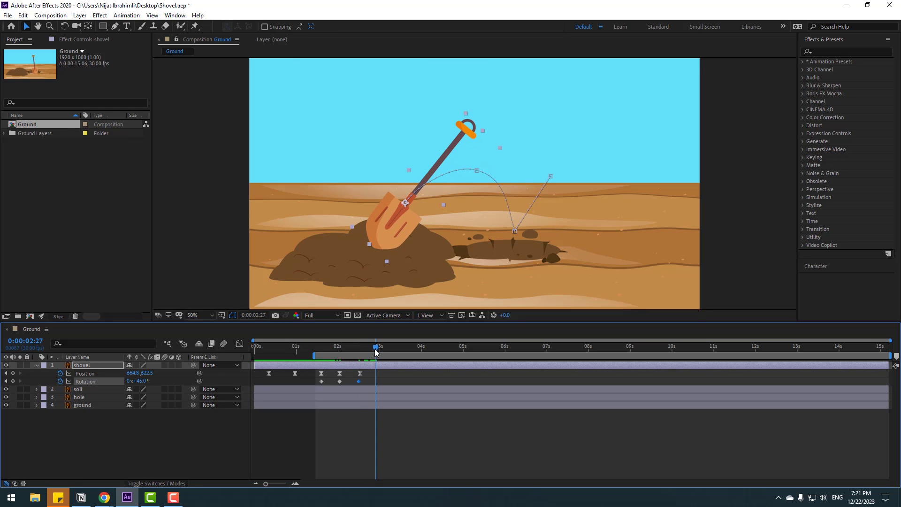
{"action": "left_click", "coordinate": [13, 373]}
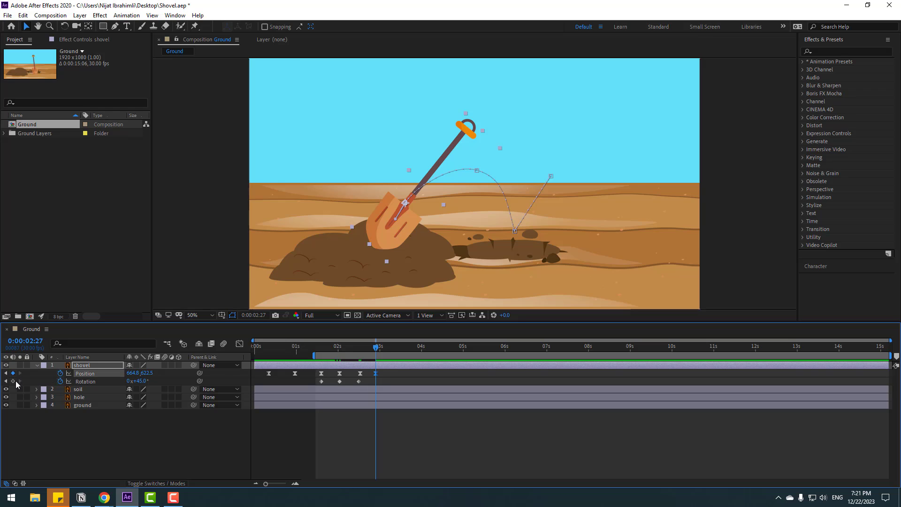
{"action": "left_click", "coordinate": [13, 381]}
{"action": "left_click_drag", "start_coordinate": [370, 354], "coordinate": [401, 352]}
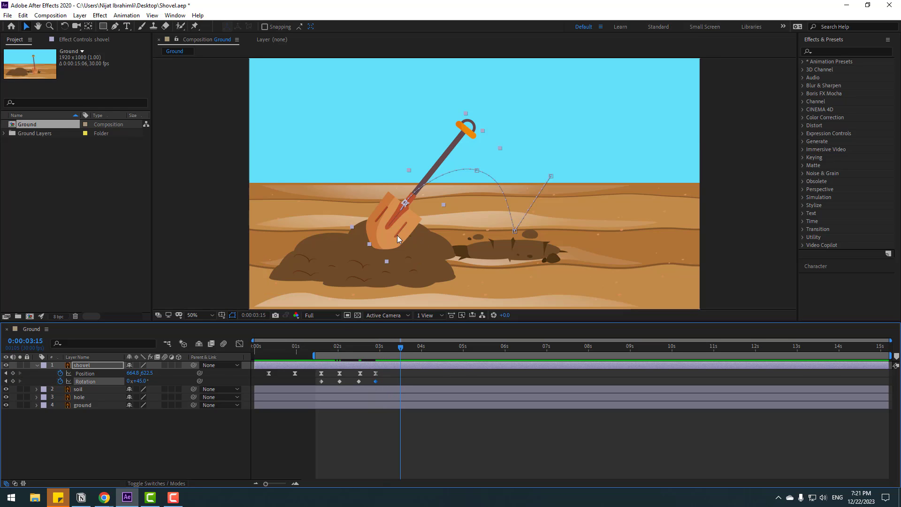
{"action": "left_click_drag", "start_coordinate": [392, 237], "coordinate": [538, 211]}
{"action": "left_click_drag", "start_coordinate": [144, 384], "coordinate": [136, 382]}
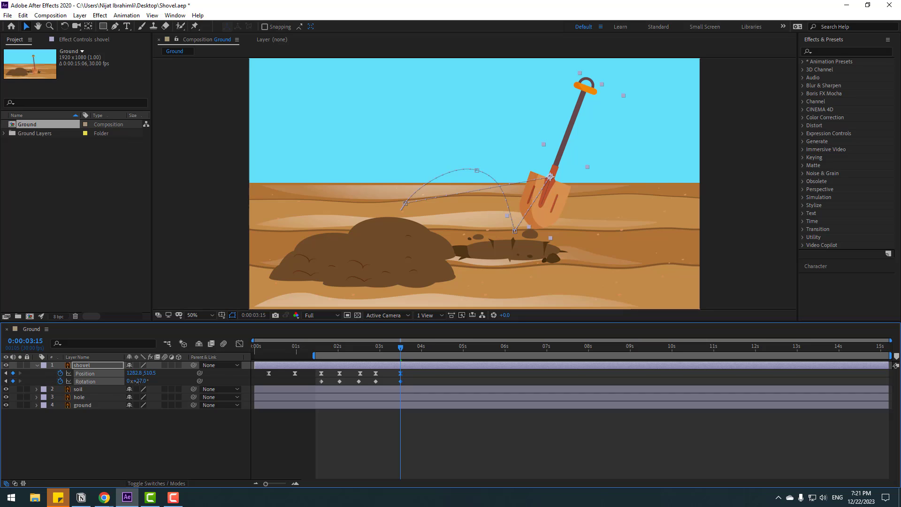
Step: Apply Easy Ease to the shovel's Rotation keyframes, preview, then select the Position keyframes
{"action": "right_click", "coordinate": [322, 382]}
{"action": "mouse_move", "coordinate": [325, 375]}
{"action": "left_click", "coordinate": [444, 407]}
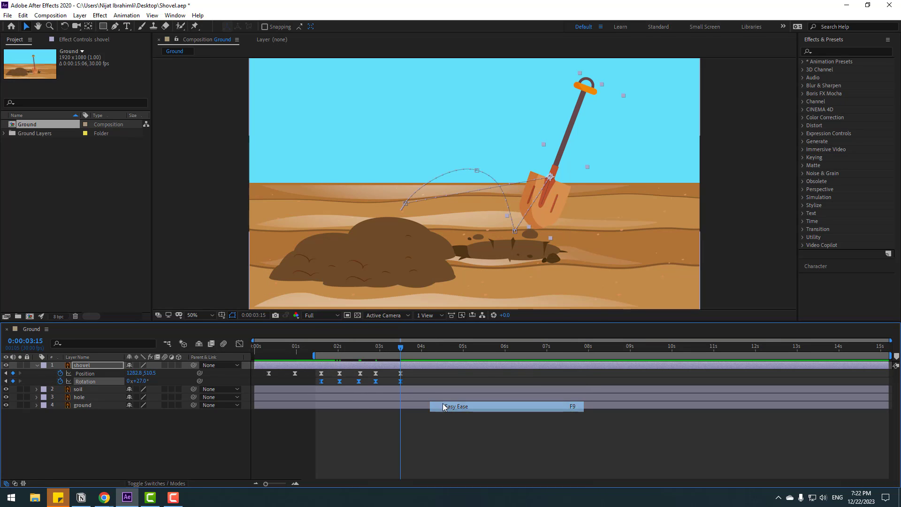
{"action": "key", "text": "space"}
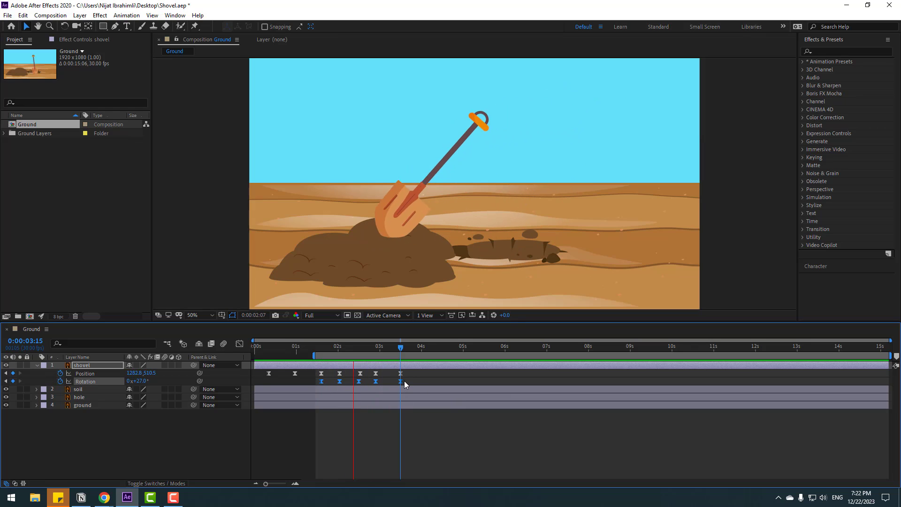
{"action": "key", "text": "space"}
{"action": "key", "text": "space"}
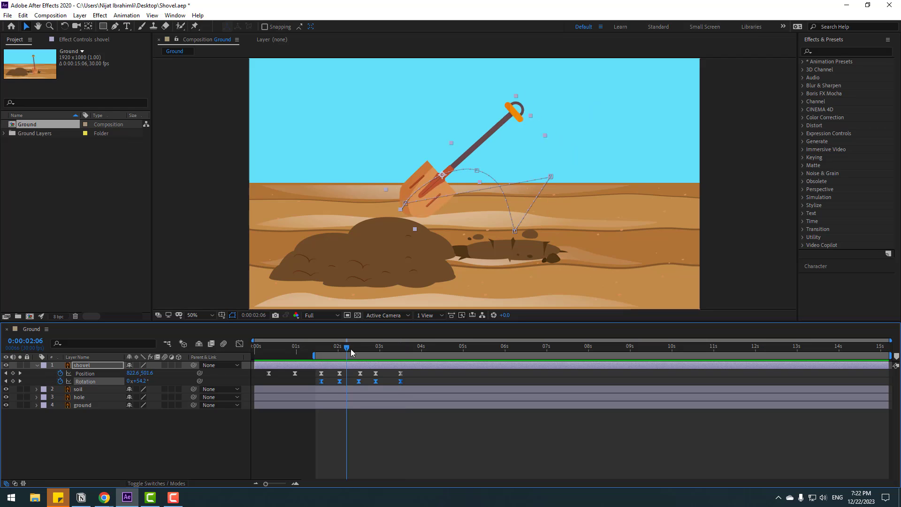
{"action": "left_click", "coordinate": [413, 373]}
{"action": "left_click_drag", "start_coordinate": [410, 370], "coordinate": [355, 379]}
Step: Set the selected Position keyframes' spatial interpolation to Linear and preview the result
{"action": "right_click", "coordinate": [361, 377]}
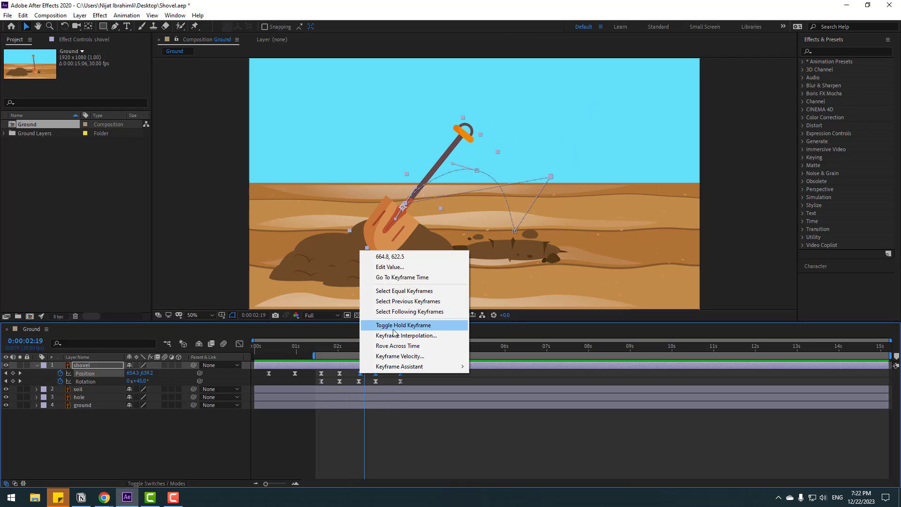
{"action": "left_click", "coordinate": [418, 336]}
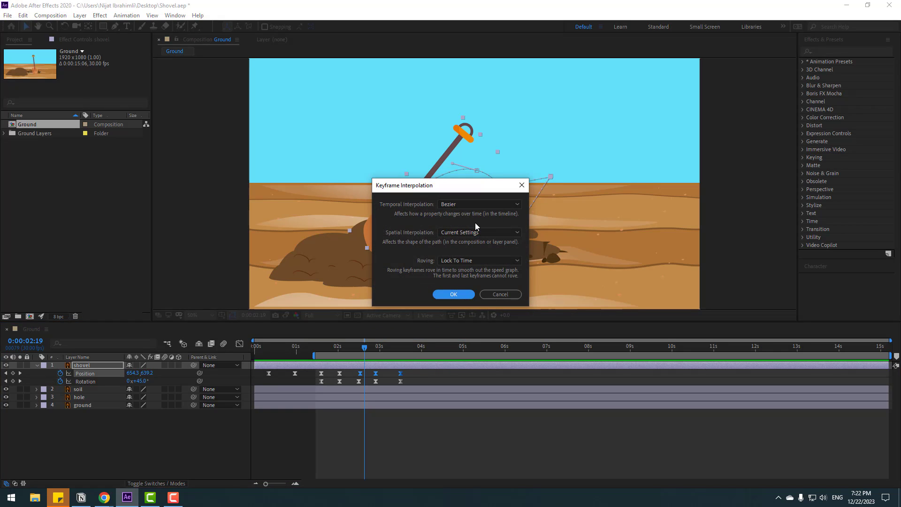
{"action": "left_click", "coordinate": [469, 233]}
{"action": "left_click", "coordinate": [455, 255]}
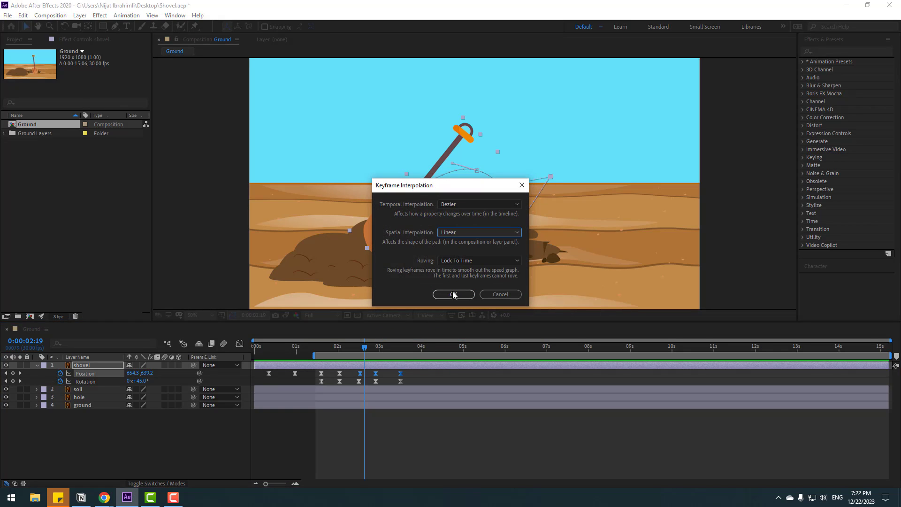
{"action": "left_click", "coordinate": [453, 294]}
{"action": "key", "text": "space"}
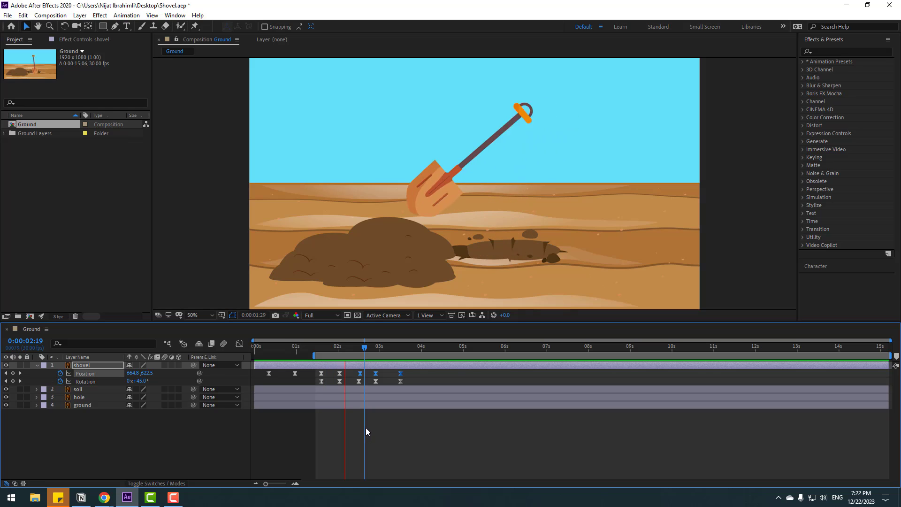
Step: Lower the shovel's Position keyframe at 2:01 to keep it nearer the ground, then preview
{"action": "mouse_move", "coordinate": [334, 348]}
{"action": "left_mouse_down"}
{"action": "mouse_move", "coordinate": [380, 350]}
{"action": "mouse_move", "coordinate": [342, 350]}
{"action": "mouse_move", "coordinate": [338, 358]}
{"action": "left_mouse_up"}
{"action": "left_click", "coordinate": [340, 373]}
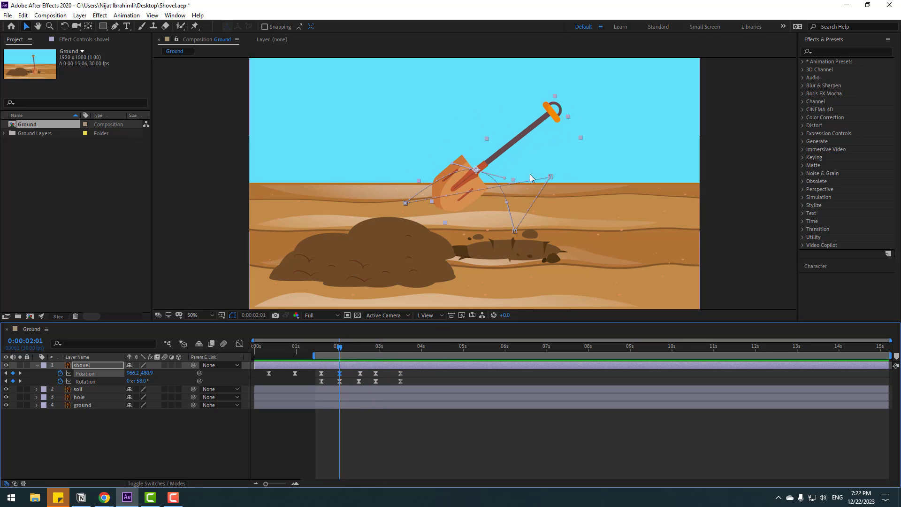
{"action": "left_click_drag", "start_coordinate": [476, 183], "coordinate": [474, 198]}
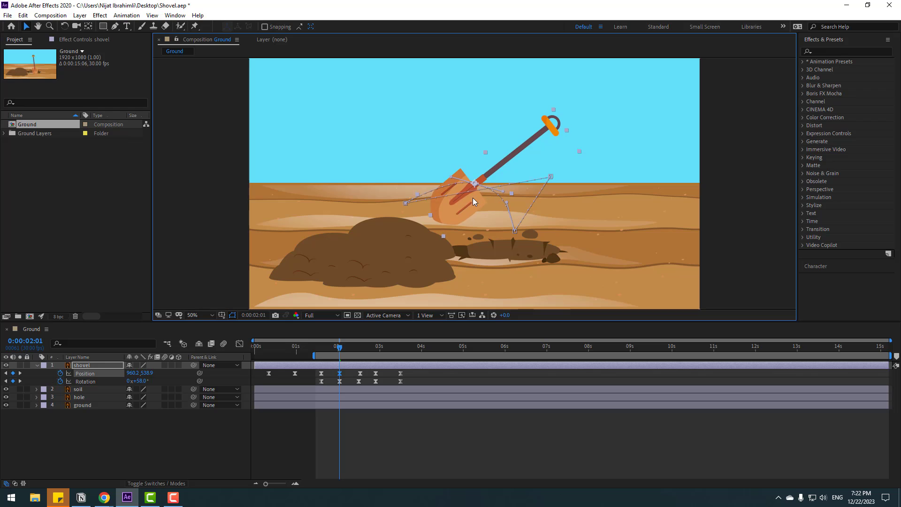
{"action": "key", "text": "space"}
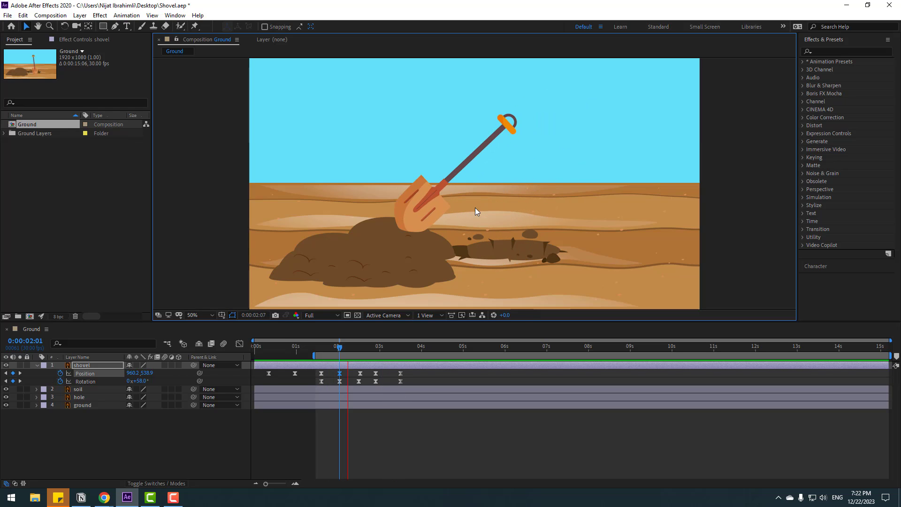
{"action": "left_click", "coordinate": [353, 347]}
Step: Return to about 1:18, deselect the shovel, and select the ground layer
{"action": "left_click_drag", "start_coordinate": [366, 350], "coordinate": [321, 350]}
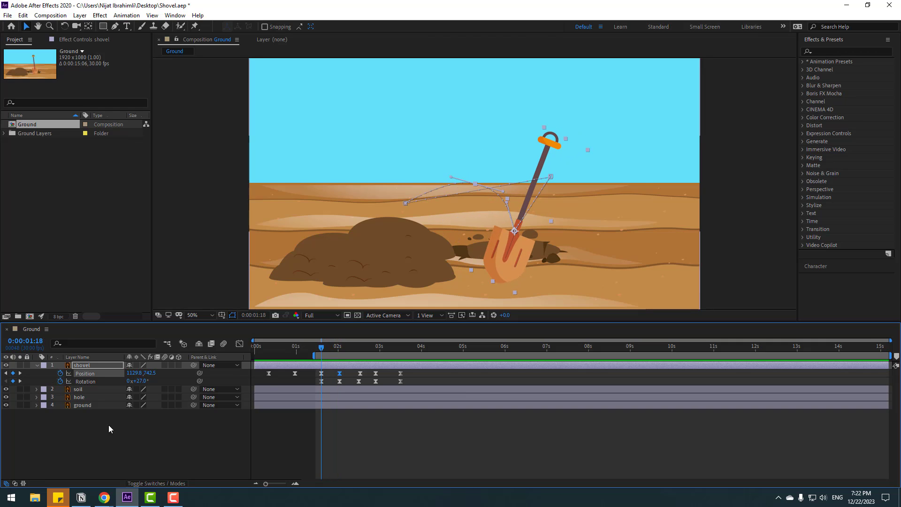
{"action": "left_click", "coordinate": [106, 425]}
{"action": "left_click", "coordinate": [81, 406]}
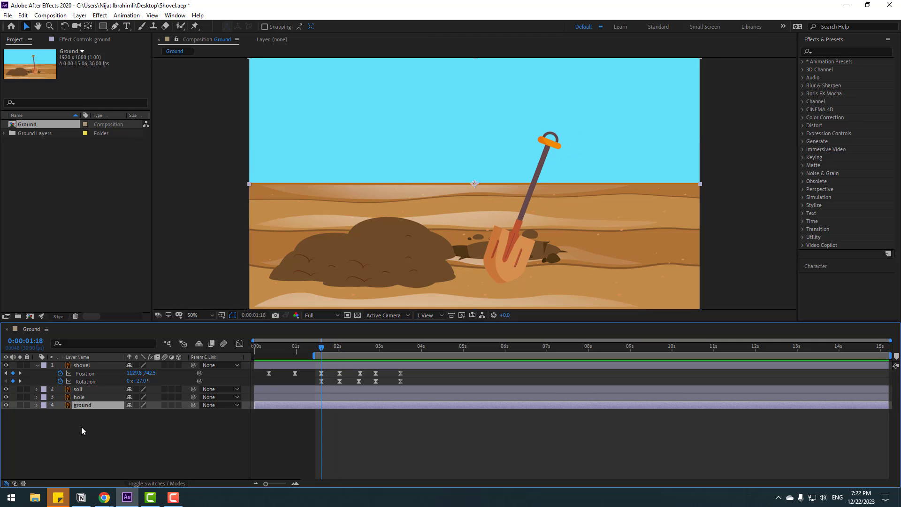
Step: Duplicate the ground layer, move the copy to the top, and rename it ground_MASK
{"action": "key", "text": "ctrl+d"}
{"action": "left_click_drag", "start_coordinate": [80, 406], "coordinate": [94, 363]}
{"action": "key", "text": "Return"}
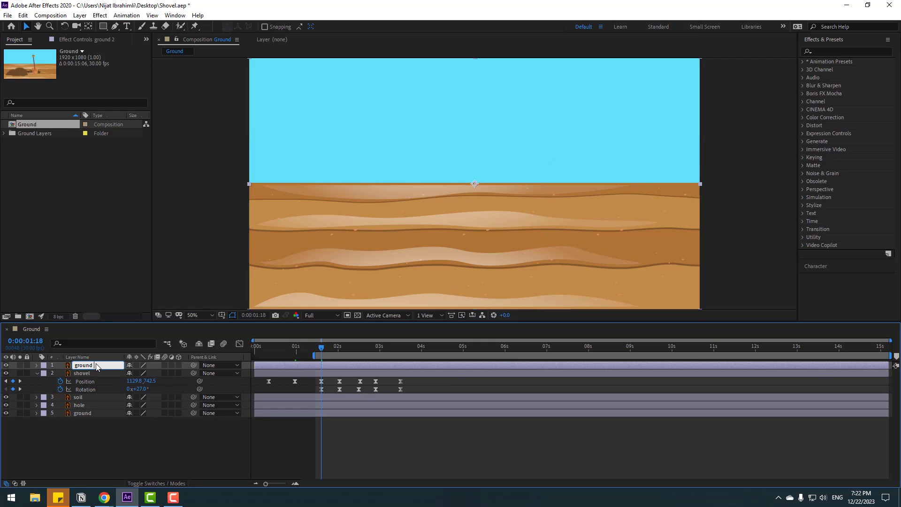
{"action": "type", "text": "ground_MASK"}
{"action": "key", "text": "Return"}
Step: Lower ground_MASK's opacity so the shovel shows through, and hide the shovel layer
{"action": "key", "text": "t"}
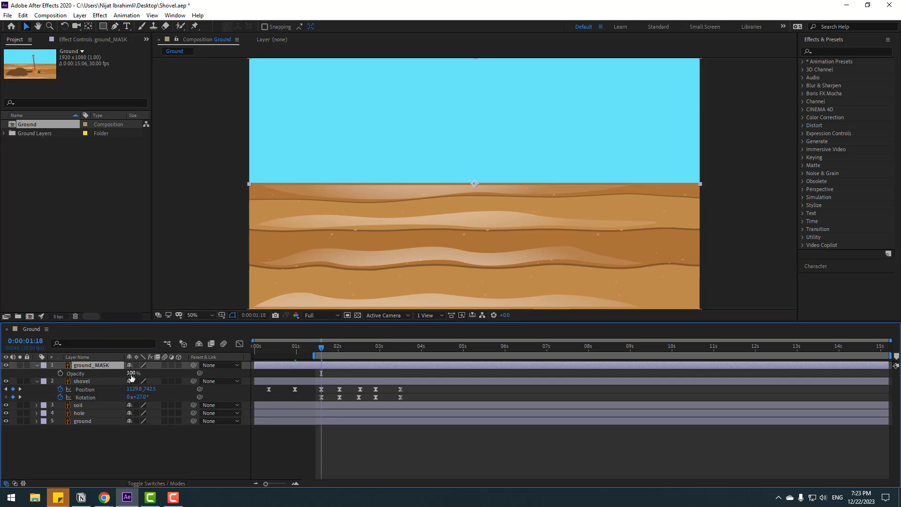
{"action": "left_click_drag", "start_coordinate": [131, 373], "coordinate": [113, 373]}
{"action": "scroll", "coordinate": [492, 270], "scroll_direction": "up", "scroll_amount": 2}
{"action": "scroll", "coordinate": [472, 228], "scroll_direction": "down", "scroll_amount": 2}
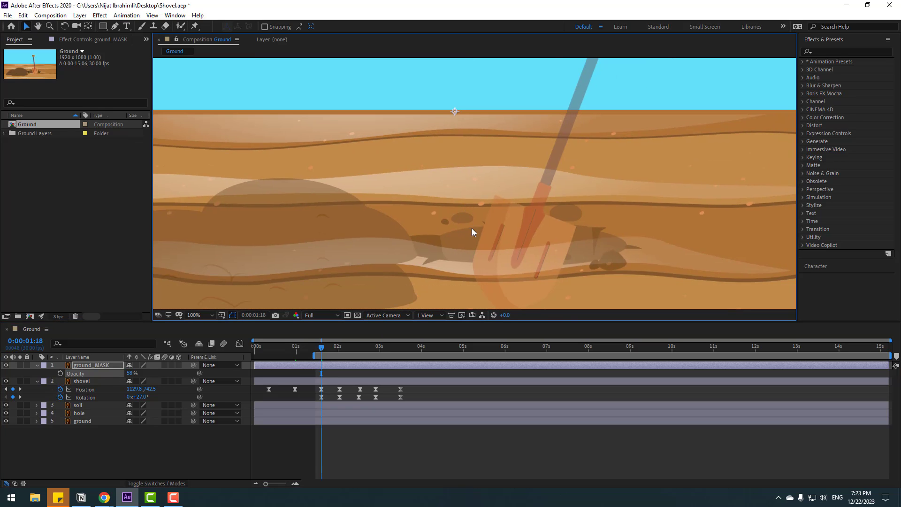
{"action": "scroll", "coordinate": [473, 232], "scroll_direction": "up", "scroll_amount": 2}
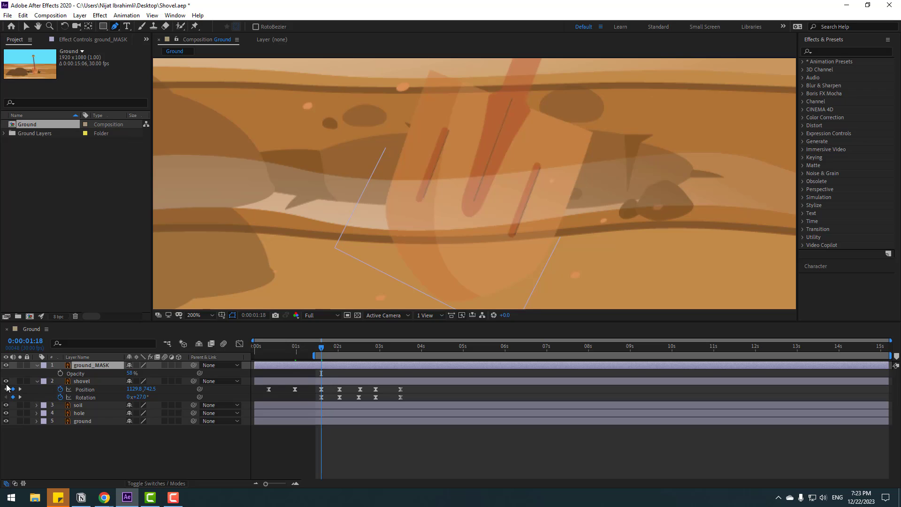
{"action": "left_click", "coordinate": [6, 381]}
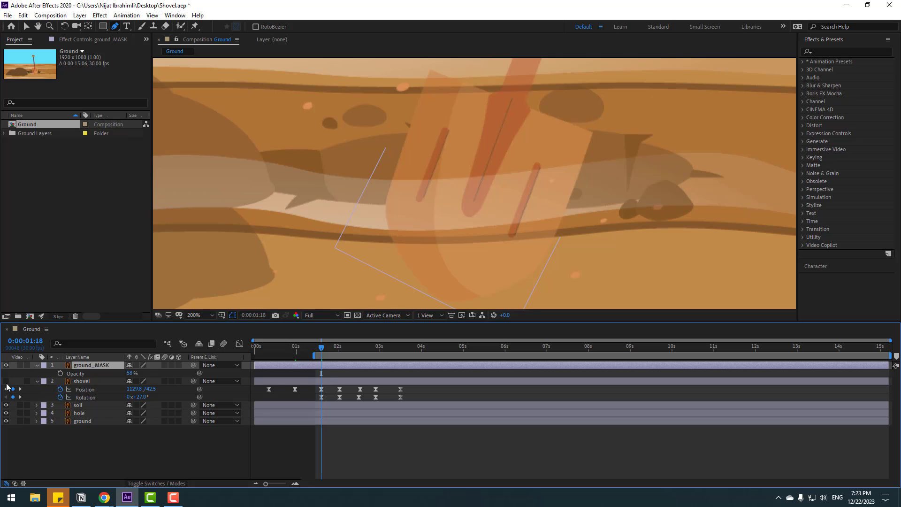
Step: Trace a closed mask on ground_MASK around the hole's lower rim
{"action": "left_click", "coordinate": [275, 192]}
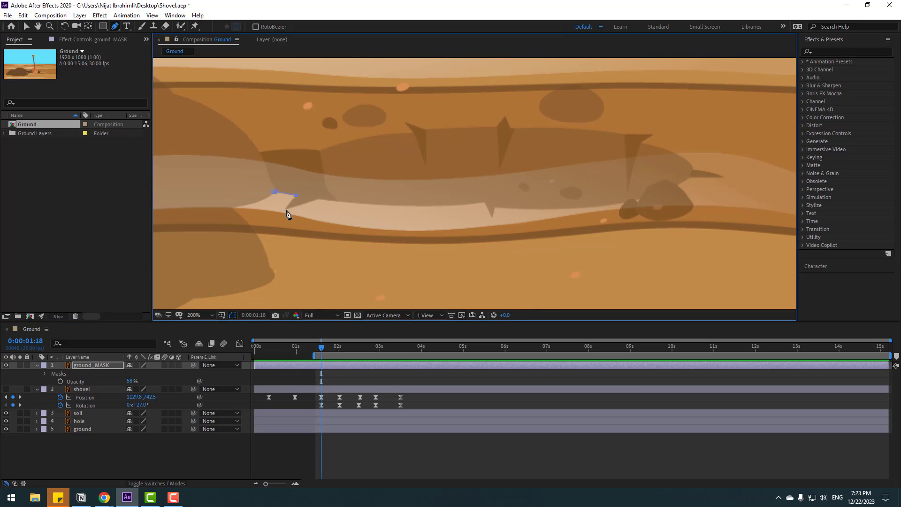
{"action": "left_click", "coordinate": [285, 209]}
{"action": "left_click", "coordinate": [317, 199]}
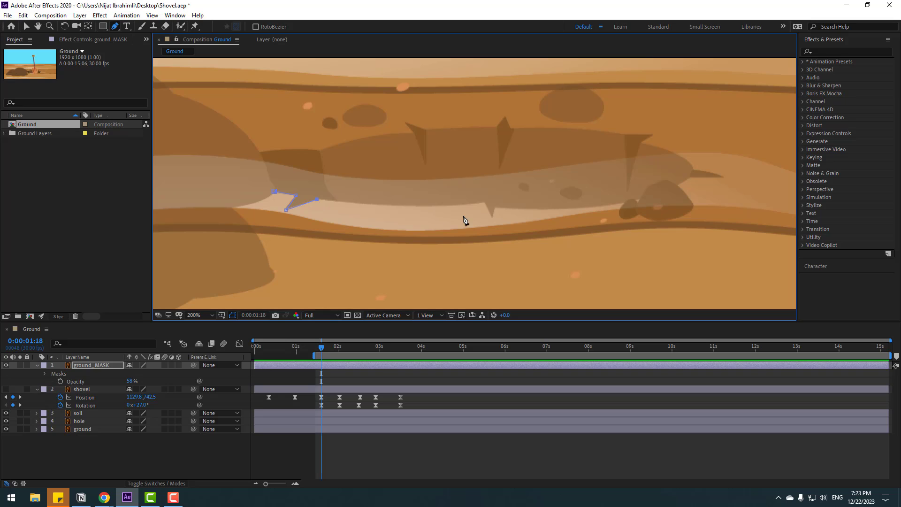
{"action": "left_click", "coordinate": [483, 202]}
{"action": "left_click_drag", "start_coordinate": [557, 209], "coordinate": [566, 209]}
{"action": "left_click_drag", "start_coordinate": [693, 174], "coordinate": [698, 170]}
{"action": "key", "text": "comma"}
{"action": "key", "text": "comma"}
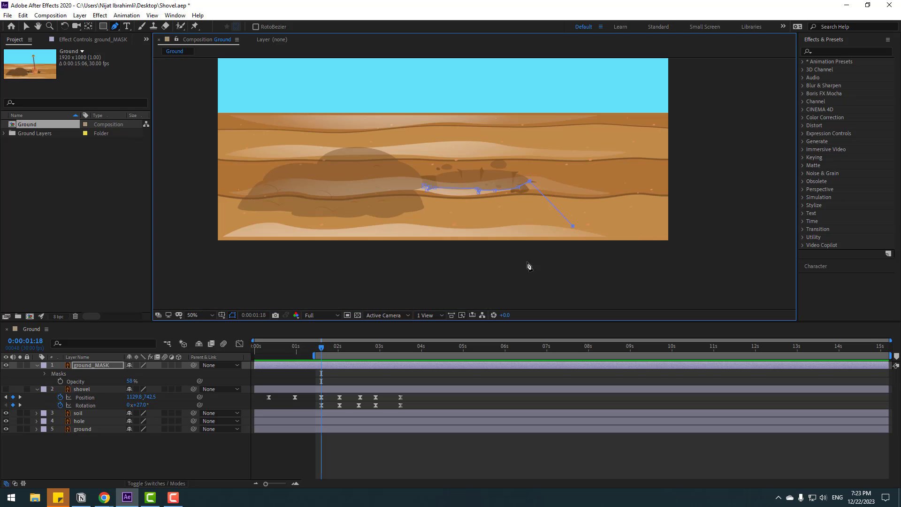
{"action": "left_click", "coordinate": [393, 265]}
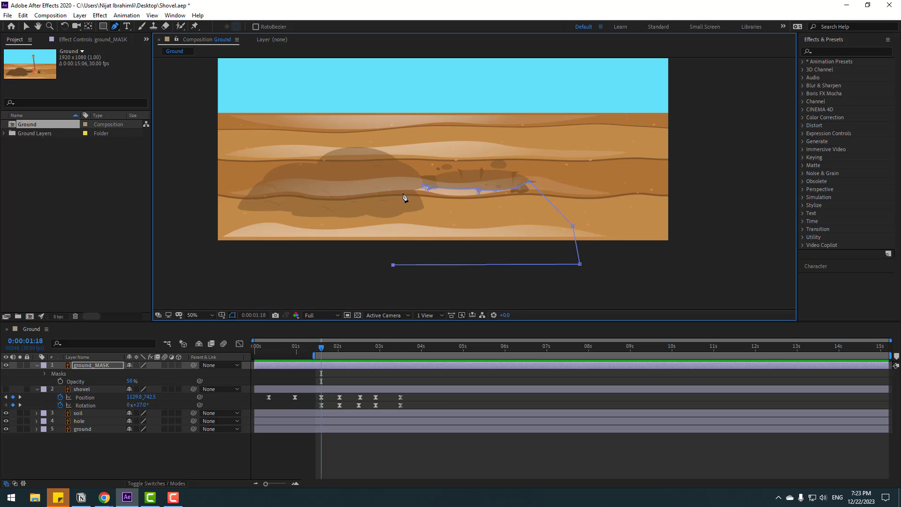
{"action": "left_click", "coordinate": [423, 188]}
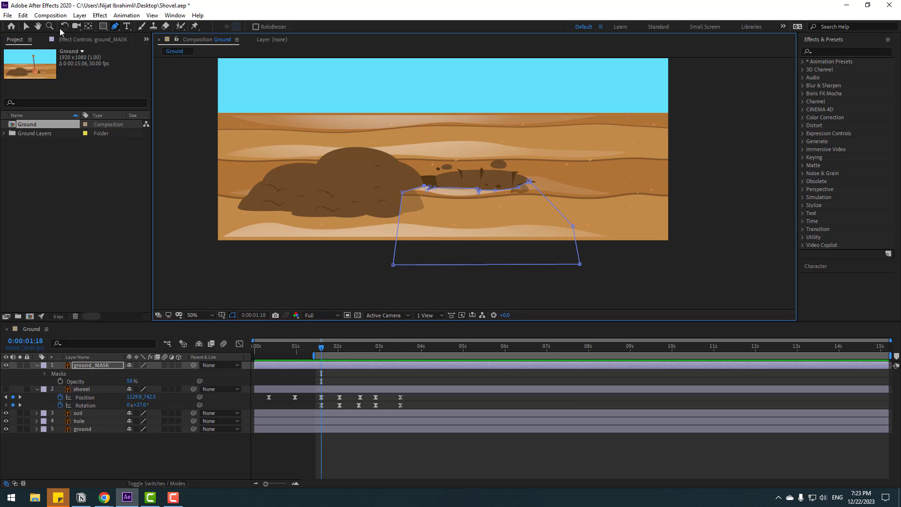
Step: Set ground_MASK's opacity back to 100% and collapse its properties
{"action": "left_click", "coordinate": [27, 27]}
{"action": "left_click", "coordinate": [66, 373]}
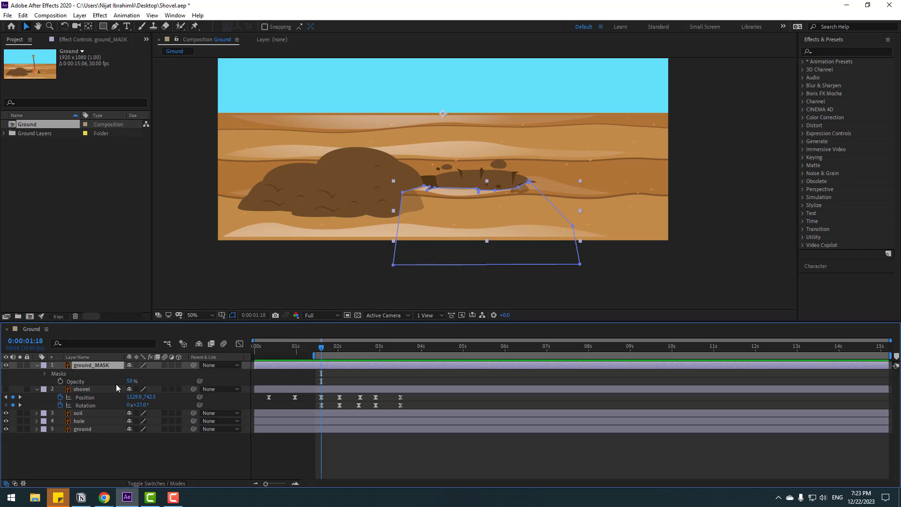
{"action": "key", "text": "Return"}
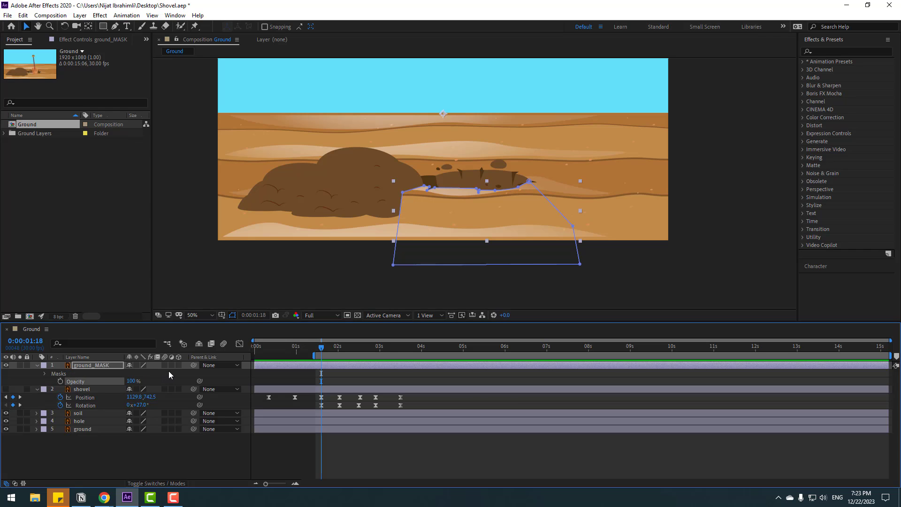
{"action": "key", "text": "t"}
{"action": "key", "text": "F2"}
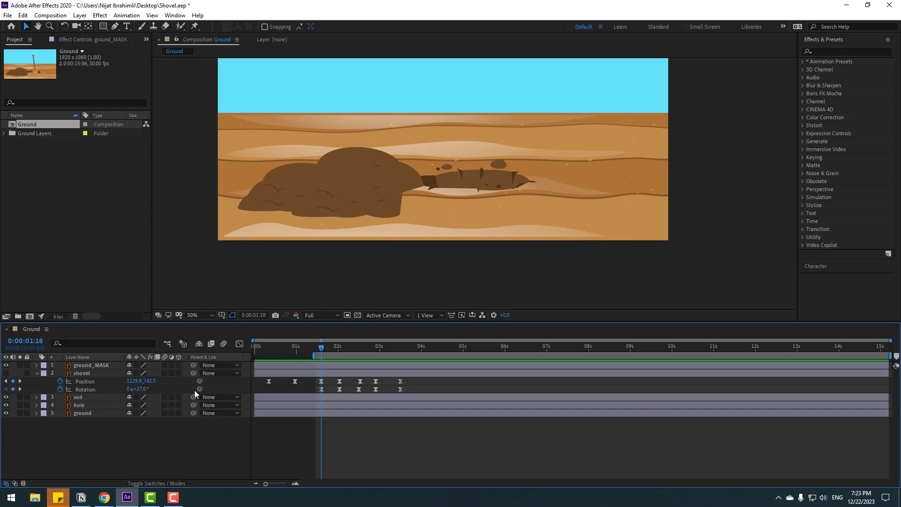
{"action": "key", "text": "period"}
{"action": "key", "text": "period"}
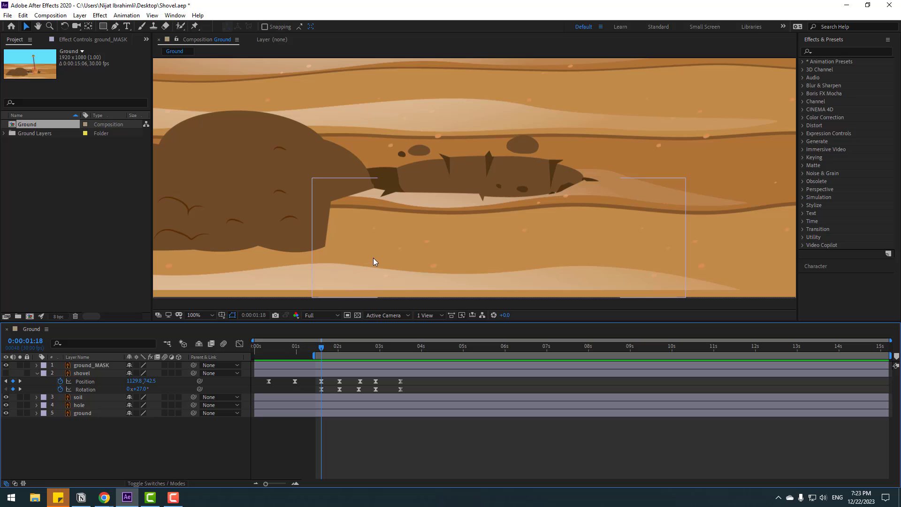
{"action": "left_click", "coordinate": [7, 380]}
{"action": "left_click_drag", "start_coordinate": [301, 348], "coordinate": [327, 348]}
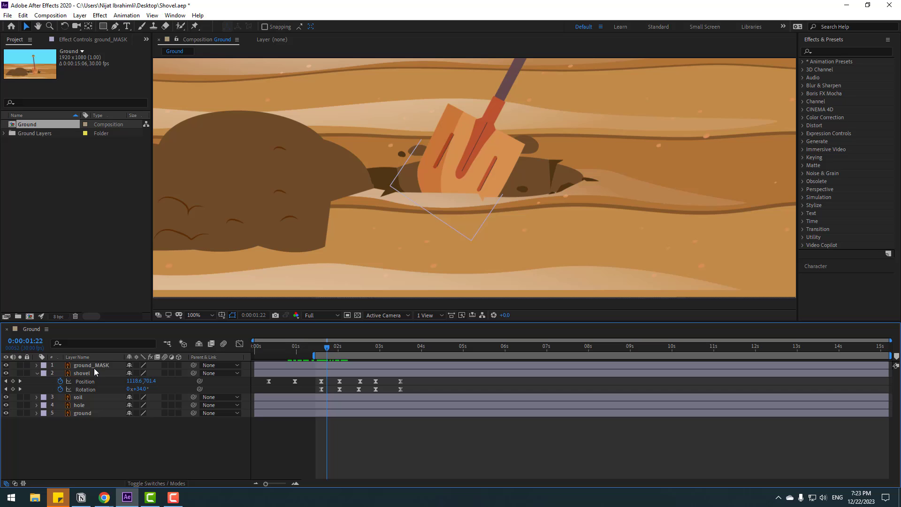
{"action": "left_click", "coordinate": [94, 365]}
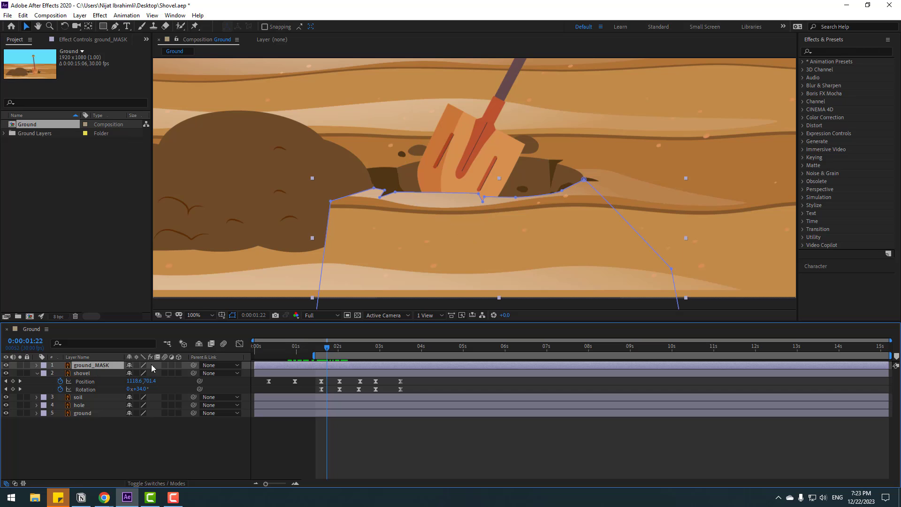
{"action": "mouse_move", "coordinate": [302, 351]}
{"action": "left_mouse_down"}
{"action": "mouse_move", "coordinate": [341, 347]}
{"action": "mouse_move", "coordinate": [293, 348]}
{"action": "mouse_move", "coordinate": [356, 348]}
{"action": "mouse_move", "coordinate": [273, 355]}
{"action": "mouse_move", "coordinate": [307, 355]}
{"action": "left_mouse_up"}
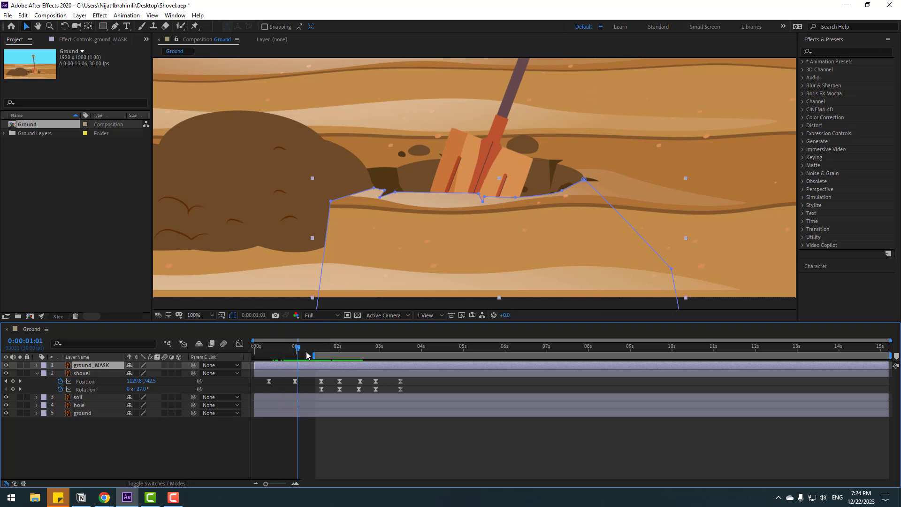
{"action": "left_click", "coordinate": [215, 317]}
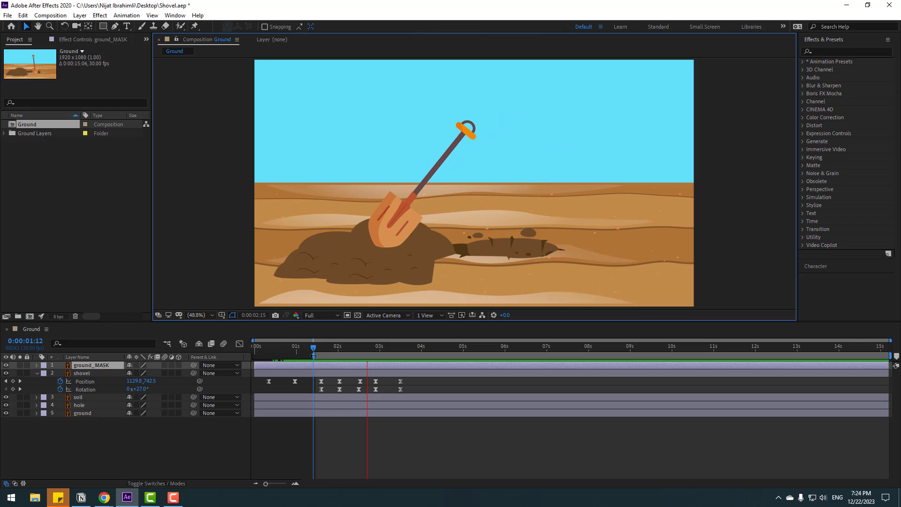
Step: Select the shovel's Position keyframes and sharpen the first speed peak in the Graph Editor
{"action": "key", "text": "space"}
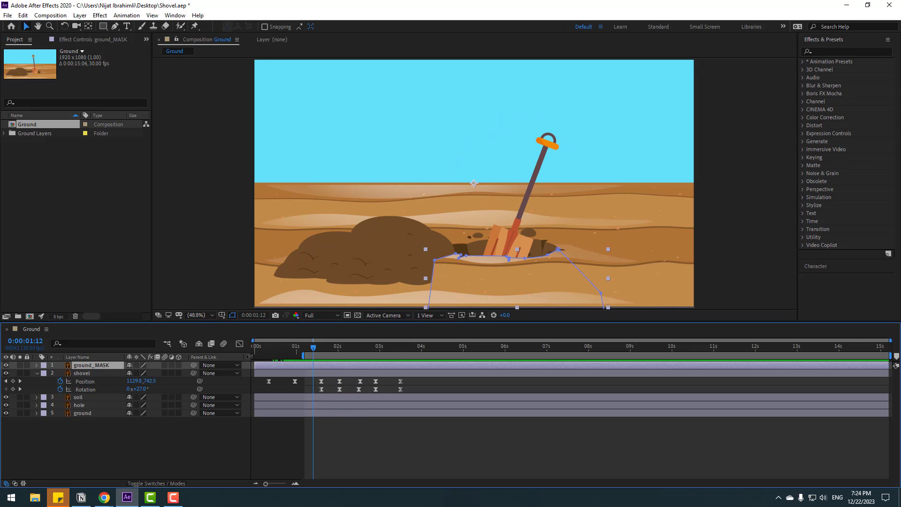
{"action": "key", "text": "space"}
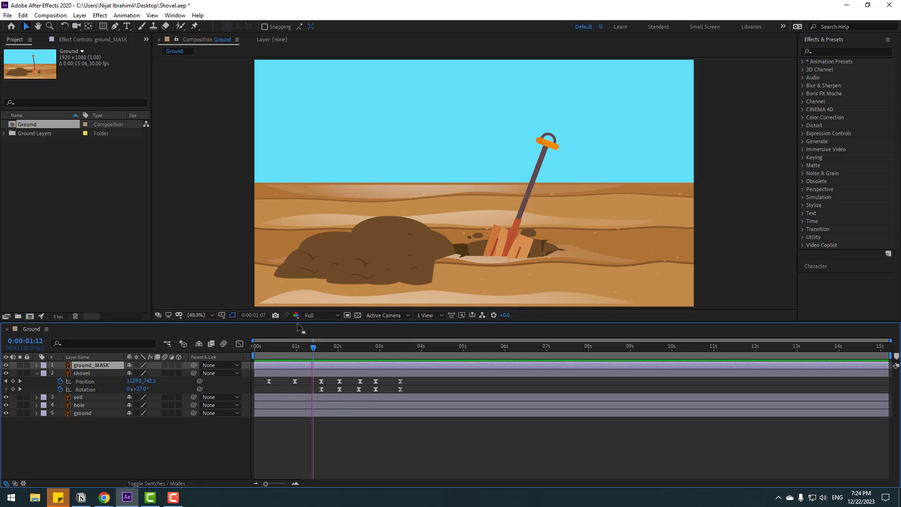
{"action": "left_click_drag", "start_coordinate": [302, 380], "coordinate": [261, 393]}
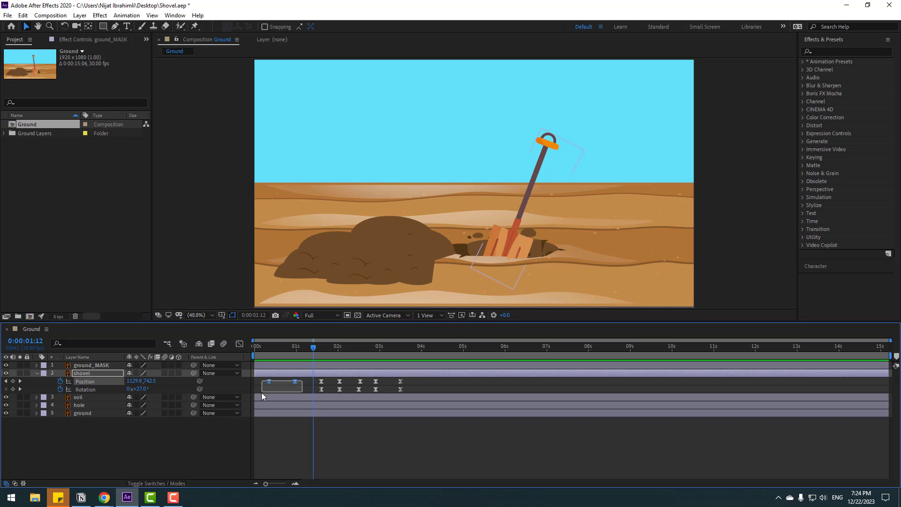
{"action": "left_click", "coordinate": [239, 344]}
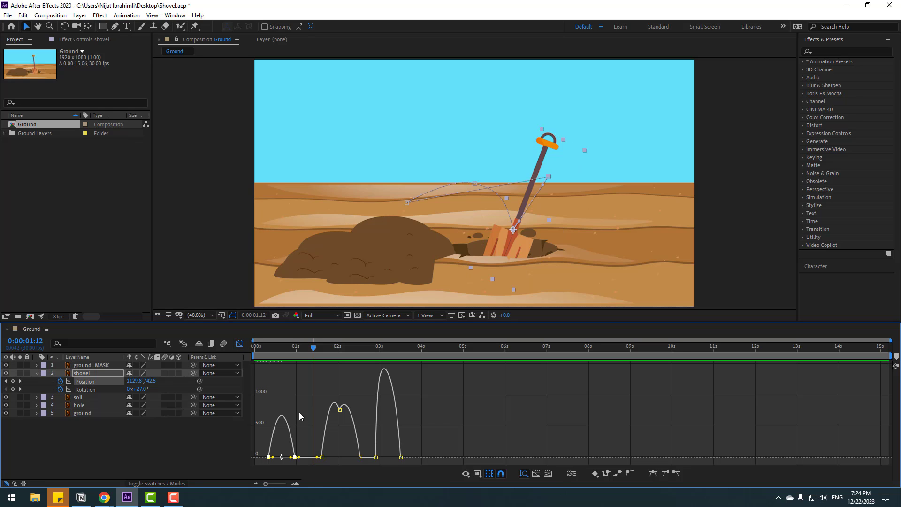
{"action": "left_click", "coordinate": [333, 441]}
{"action": "scroll", "coordinate": [316, 424], "scroll_direction": "up", "scroll_amount": 8}
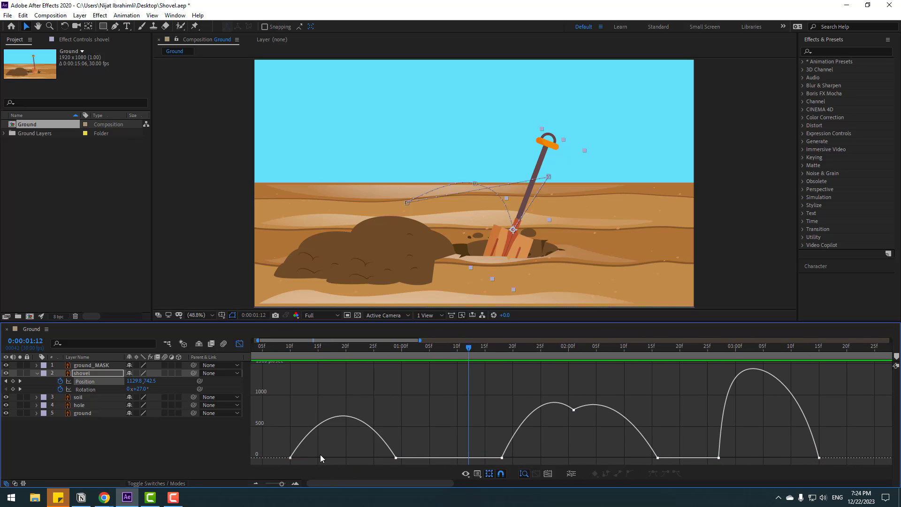
{"action": "left_click_drag", "start_coordinate": [308, 458], "coordinate": [338, 459]}
Step: Stretch the last keyframe's easing into a speed spike near 2800 px/sec and preview
{"action": "scroll", "coordinate": [338, 456], "scroll_direction": "down", "scroll_amount": 5}
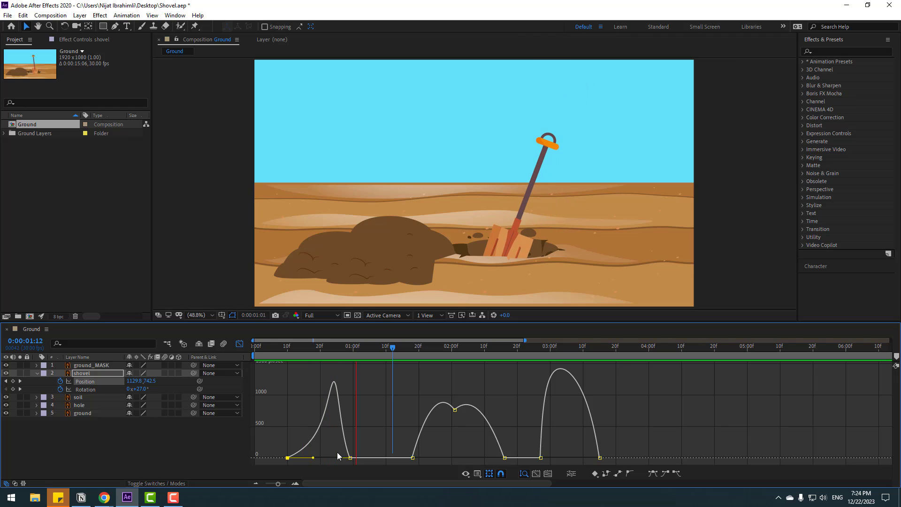
{"action": "key", "text": "space"}
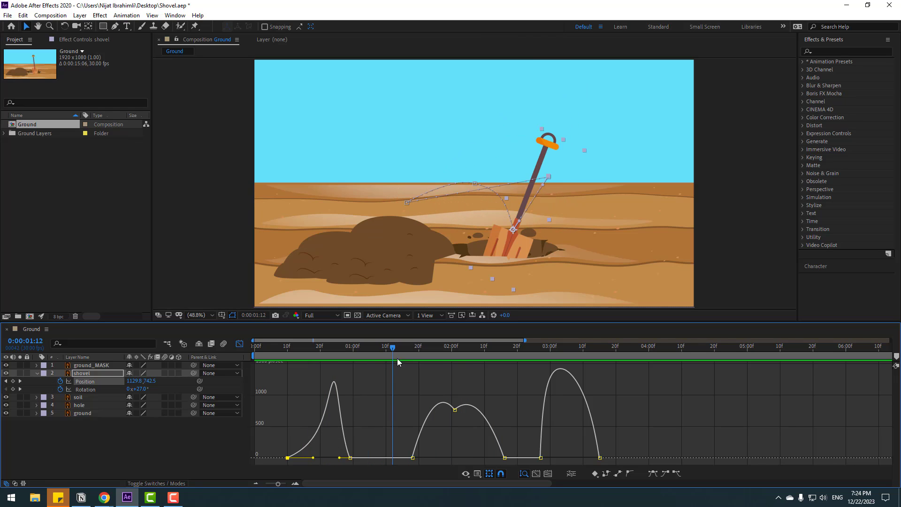
{"action": "left_click_drag", "start_coordinate": [413, 354], "coordinate": [518, 369]}
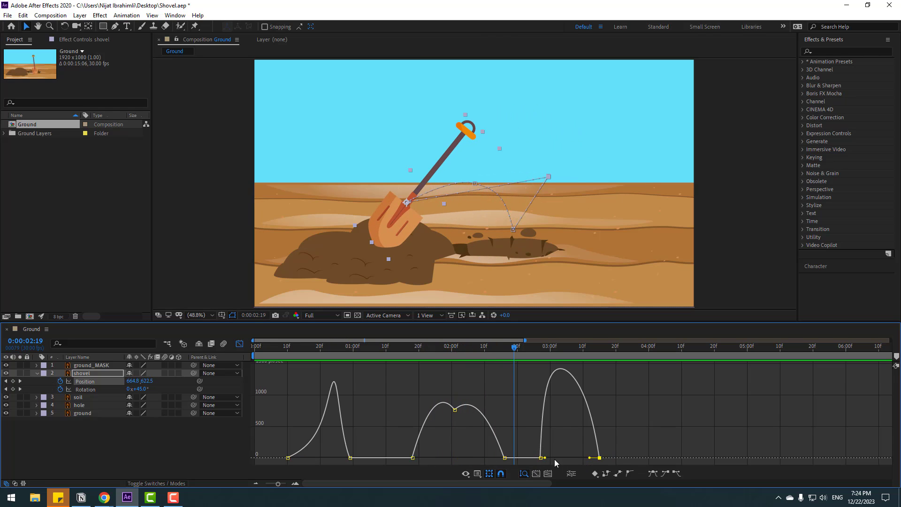
{"action": "left_click_drag", "start_coordinate": [590, 459], "coordinate": [549, 459]}
{"action": "key", "text": "space"}
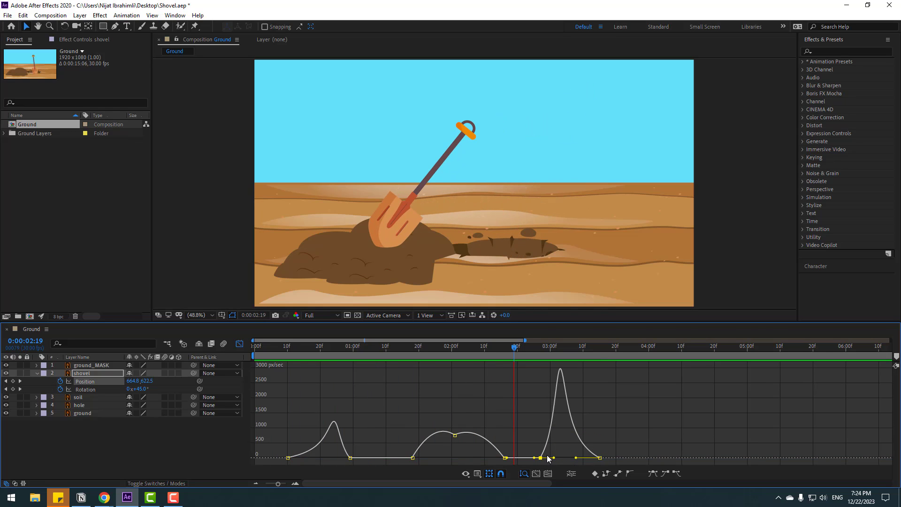
{"action": "left_click", "coordinate": [429, 346]}
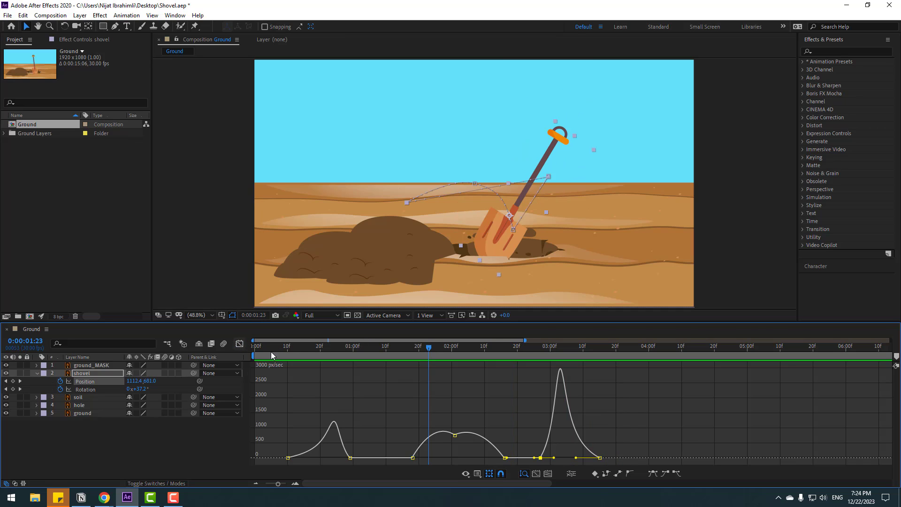
Step: Leave the Graph Editor and nudge the shovel right and down over the pile at 0:00:02:16
{"action": "key", "text": "shift+F3"}
{"action": "left_click_drag", "start_coordinate": [428, 349], "coordinate": [503, 354]}
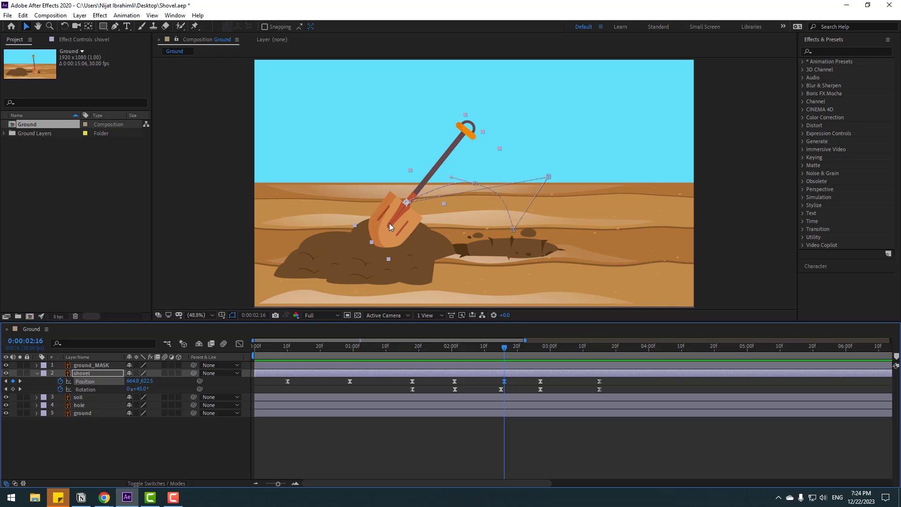
{"action": "left_click_drag", "start_coordinate": [389, 224], "coordinate": [411, 236]}
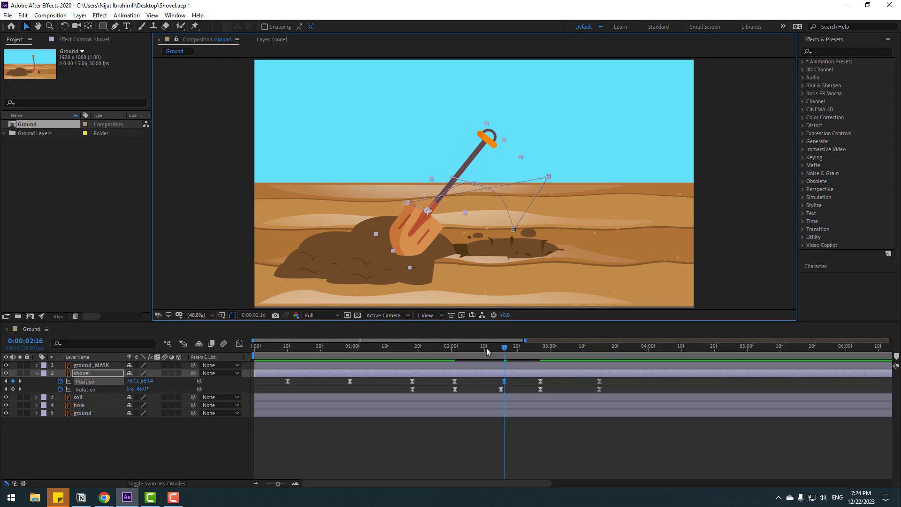
{"action": "left_click_drag", "start_coordinate": [486, 348], "coordinate": [539, 351]}
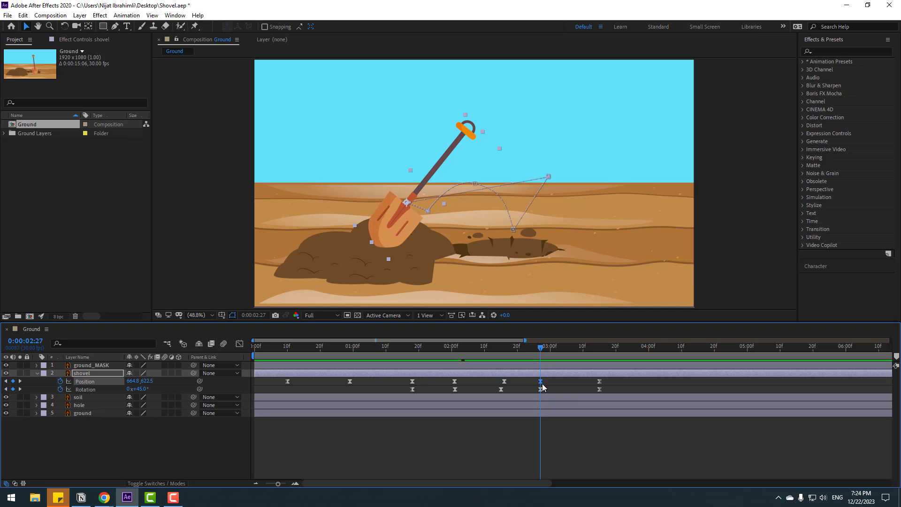
{"action": "key", "text": "space"}
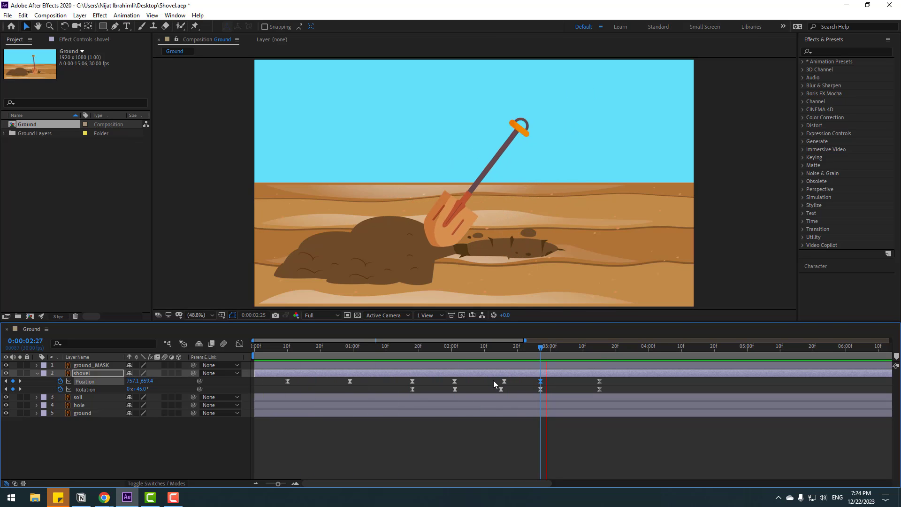
{"action": "key", "text": "space"}
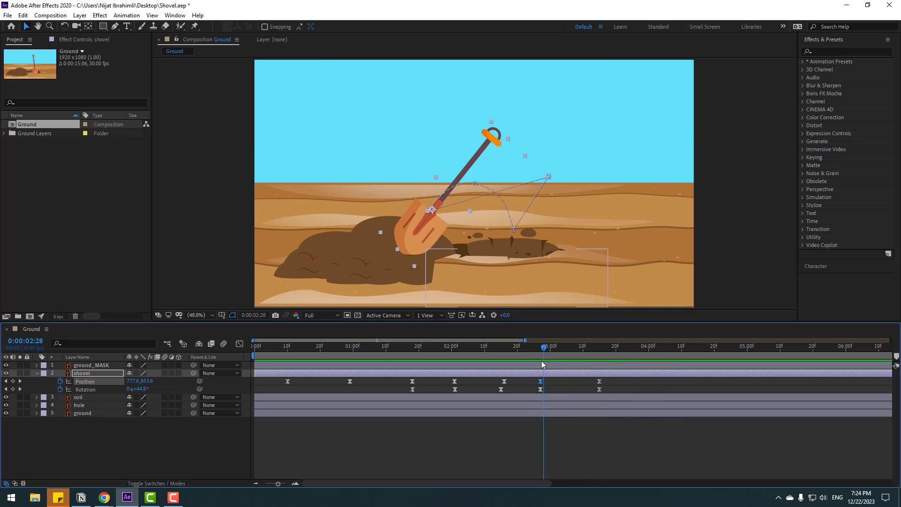
Step: Shift the final Position and Rotation keyframes later, to about 3:26, and preview
{"action": "left_click_drag", "start_coordinate": [546, 354], "coordinate": [553, 354]}
{"action": "left_click_drag", "start_coordinate": [614, 381], "coordinate": [630, 396]}
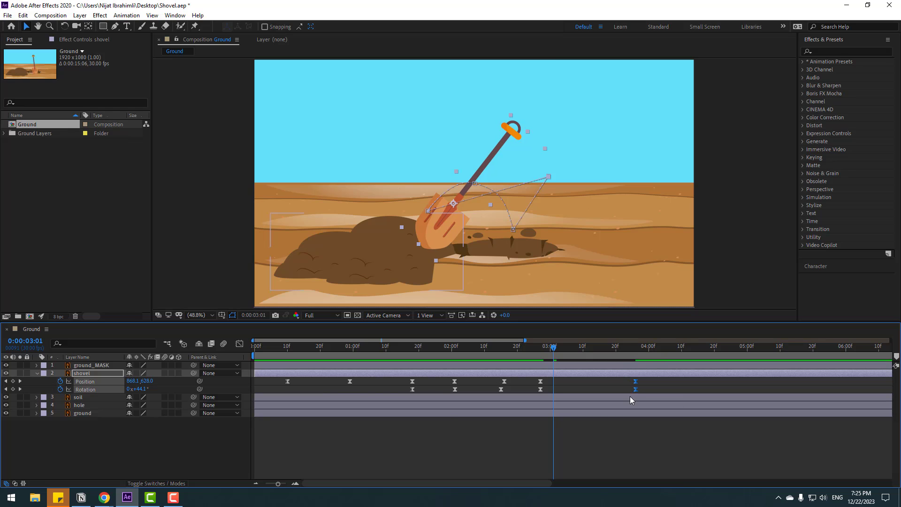
{"action": "key", "text": "minus"}
{"action": "key", "text": "space"}
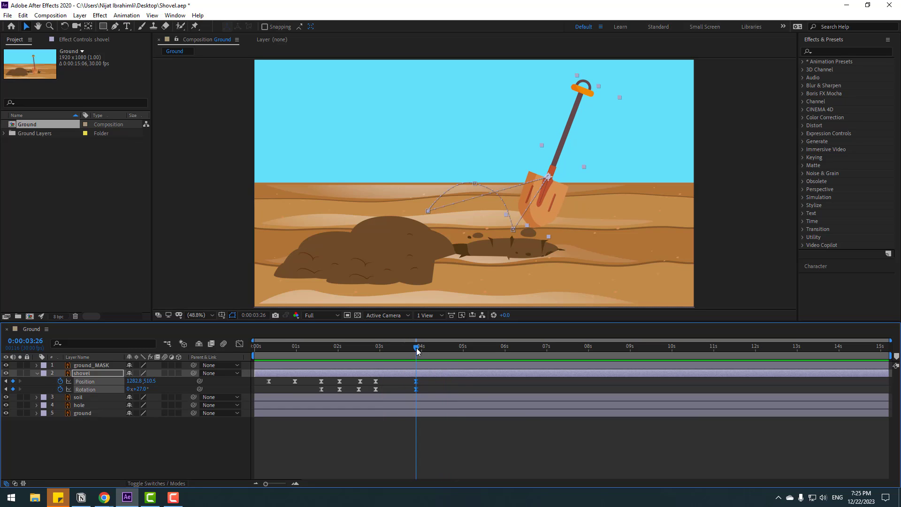
{"action": "left_click", "coordinate": [356, 361]}
{"action": "left_click_drag", "start_coordinate": [352, 345], "coordinate": [321, 346]}
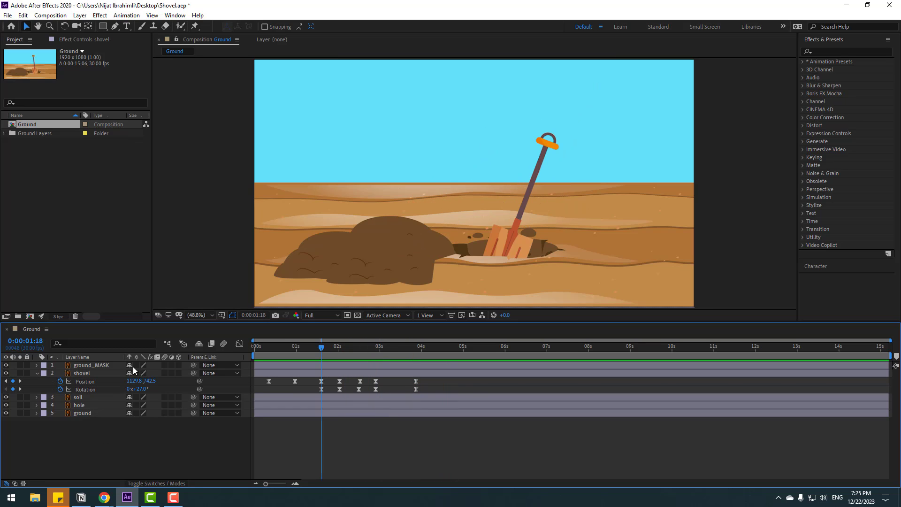
Step: Draw a closed blob-shaped soil clump outline below the hole with the Pen tool
{"action": "left_click", "coordinate": [114, 28]}
{"action": "scroll", "coordinate": [462, 277], "scroll_direction": "up", "scroll_amount": 3}
{"action": "left_click", "coordinate": [463, 208]}
{"action": "left_click", "coordinate": [448, 242]}
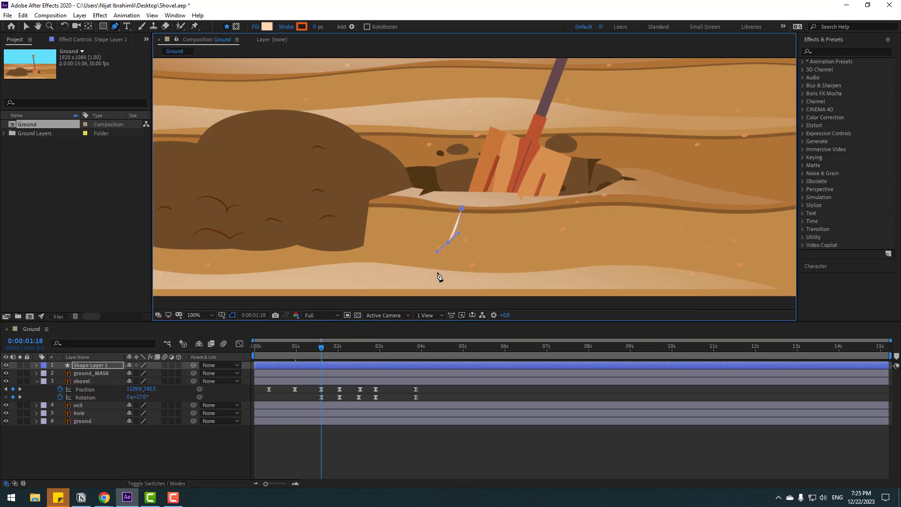
{"action": "left_click_drag", "start_coordinate": [502, 283], "coordinate": [511, 279]}
{"action": "mouse_move", "coordinate": [542, 224]}
{"action": "left_mouse_down"}
{"action": "mouse_move", "coordinate": [543, 211]}
{"action": "mouse_move", "coordinate": [507, 201]}
{"action": "left_mouse_up"}
{"action": "left_click", "coordinate": [479, 203]}
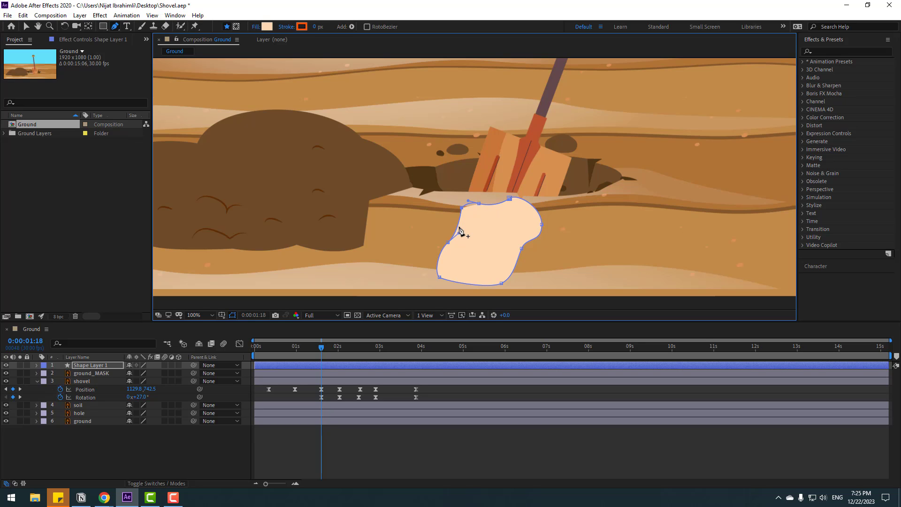
Step: Fill the clump with the dirt mound's brown, sampled with the eyedropper
{"action": "left_click", "coordinate": [27, 29]}
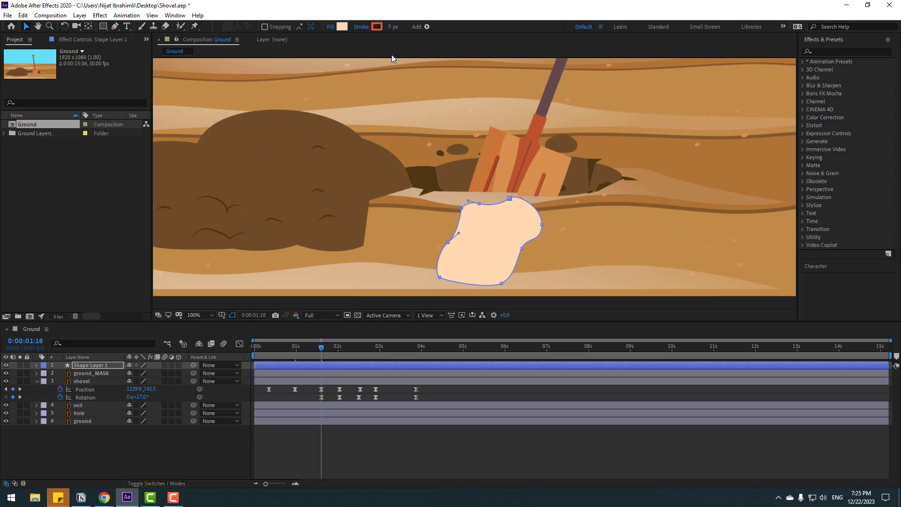
{"action": "left_click", "coordinate": [345, 28]}
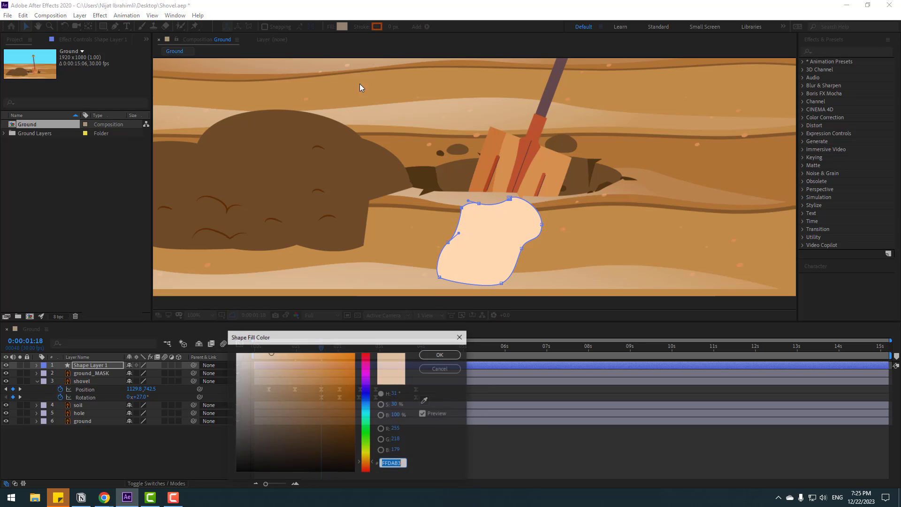
{"action": "left_click", "coordinate": [425, 401]}
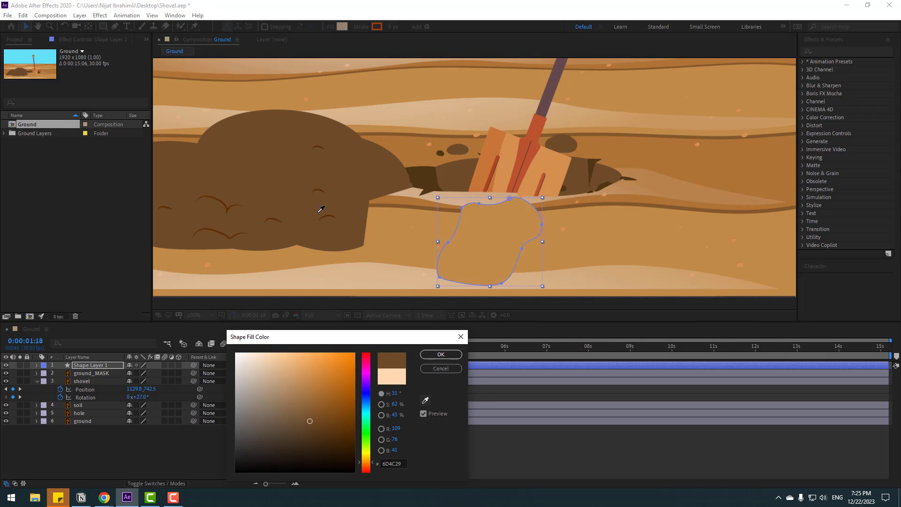
{"action": "left_click", "coordinate": [441, 355]}
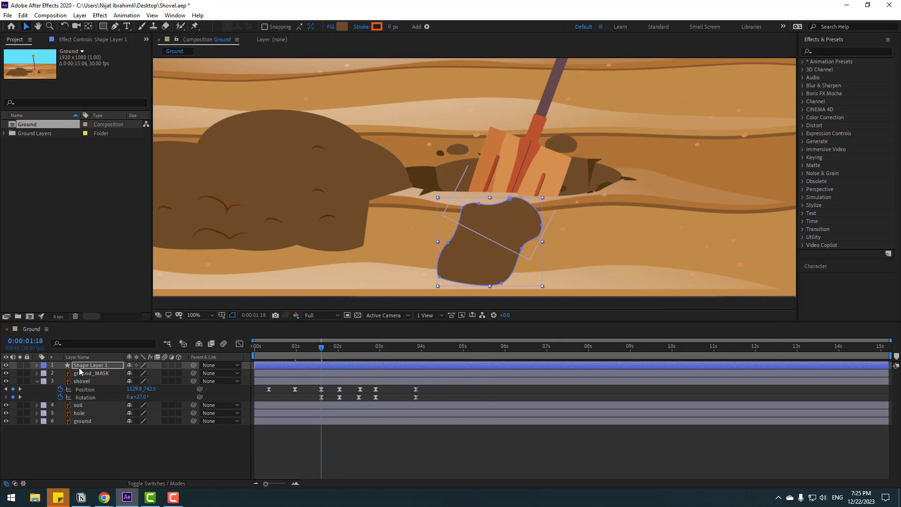
Step: Duplicate Shape 1 as Shape 2 and pull its left-side points inward
{"action": "left_click", "coordinate": [37, 365]}
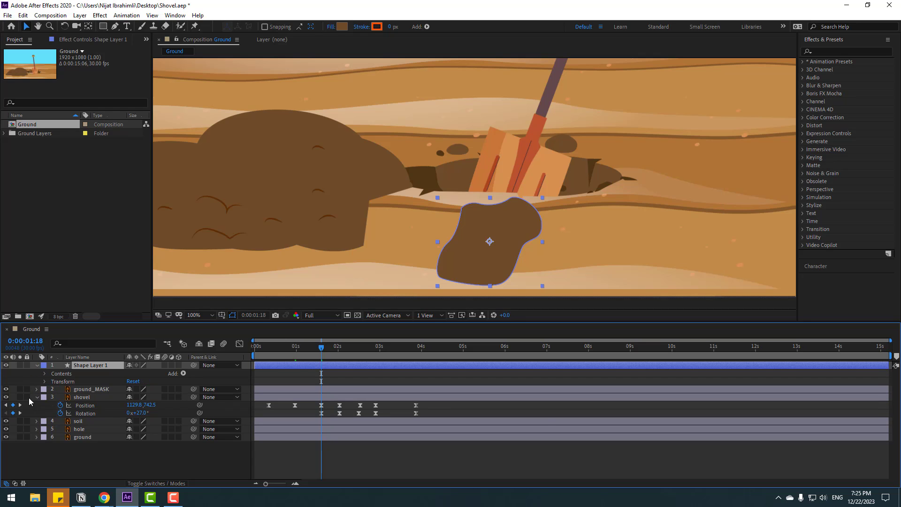
{"action": "left_click", "coordinate": [45, 373]}
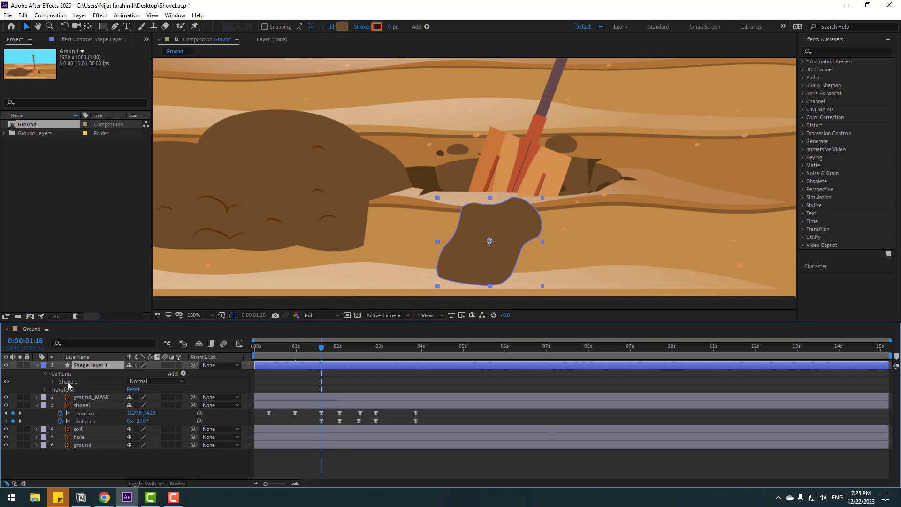
{"action": "left_click", "coordinate": [69, 382]}
{"action": "key", "text": "ctrl+d"}
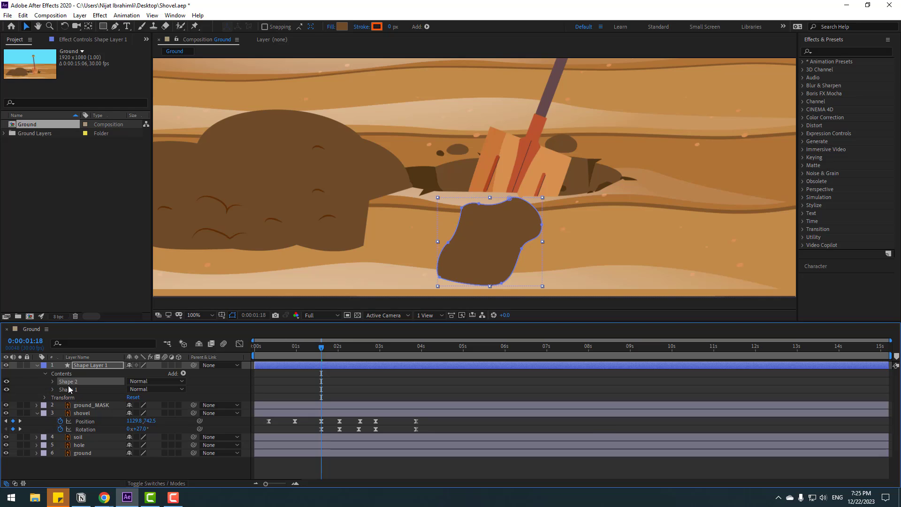
{"action": "left_click", "coordinate": [463, 207]}
{"action": "left_click_drag", "start_coordinate": [462, 207], "coordinate": [469, 216]}
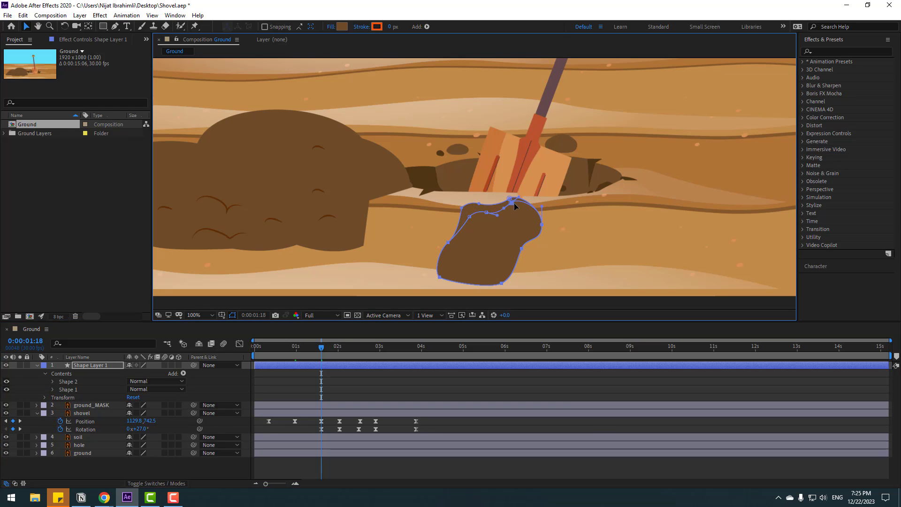
{"action": "left_click_drag", "start_coordinate": [449, 244], "coordinate": [457, 245]}
{"action": "left_click", "coordinate": [439, 278]}
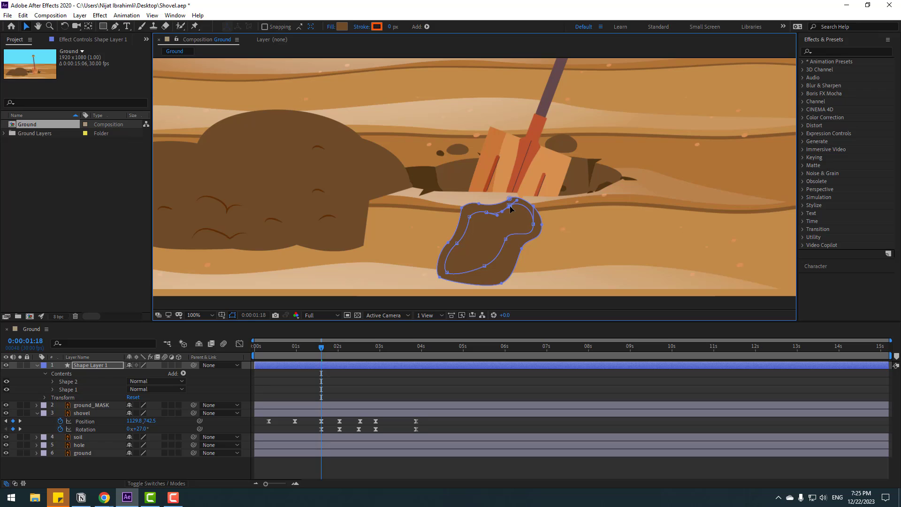
Step: Set the inner shape's fill to the darker brown #602D00
{"action": "left_click", "coordinate": [342, 27]}
{"action": "left_click", "coordinate": [425, 400]}
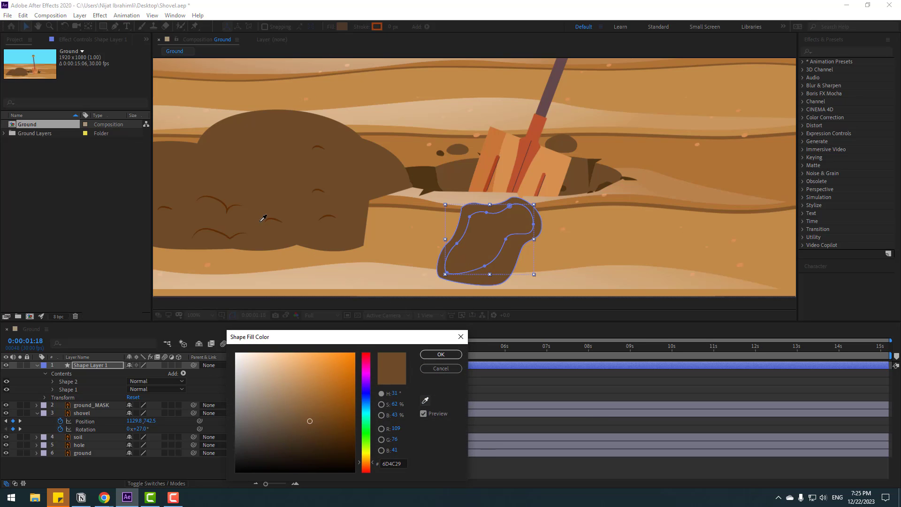
{"action": "left_click", "coordinate": [436, 353]}
{"action": "scroll", "coordinate": [308, 243], "scroll_direction": "down", "scroll_amount": 6}
{"action": "scroll", "coordinate": [314, 249], "scroll_direction": "up", "scroll_amount": 8}
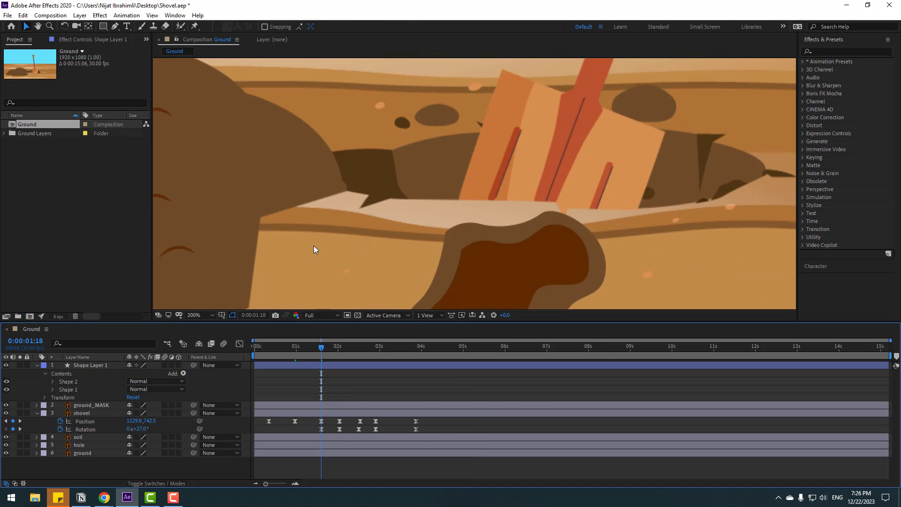
{"action": "left_click", "coordinate": [498, 297]}
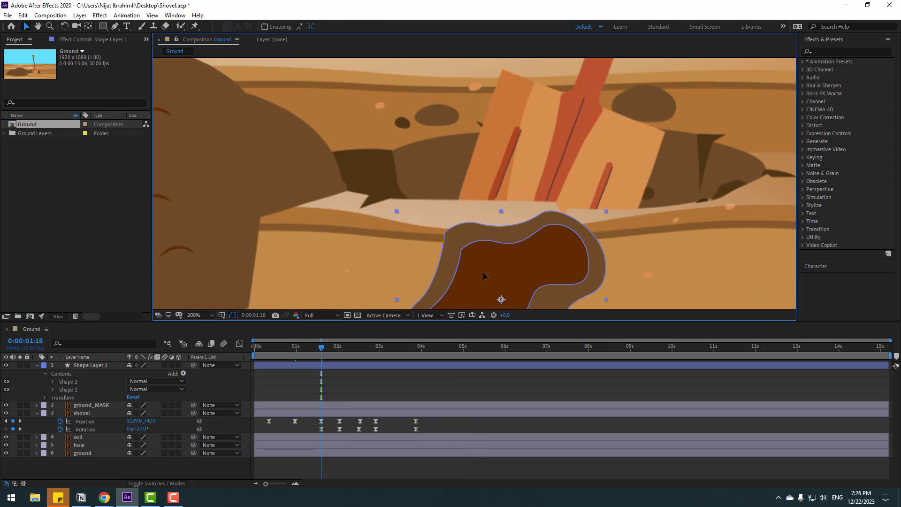
{"action": "left_click", "coordinate": [70, 384]}
{"action": "left_click", "coordinate": [341, 28]}
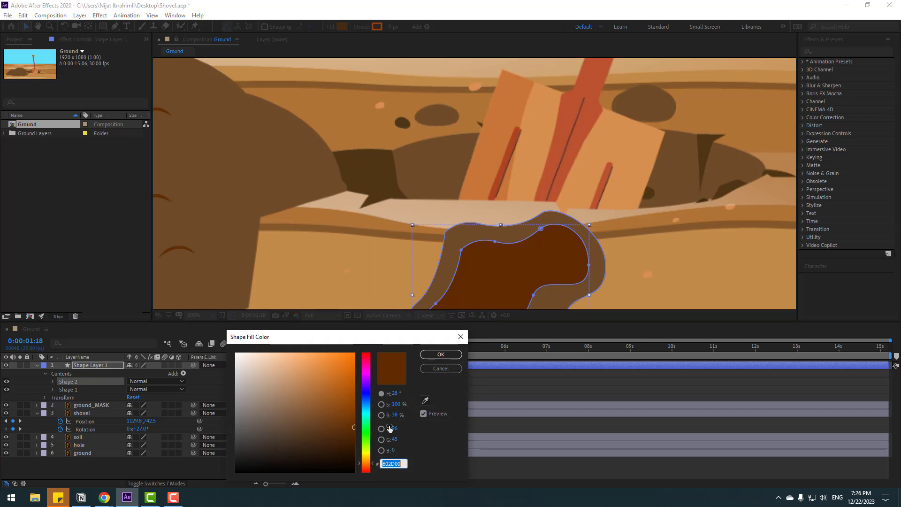
{"action": "left_click_drag", "start_coordinate": [352, 422], "coordinate": [351, 405]}
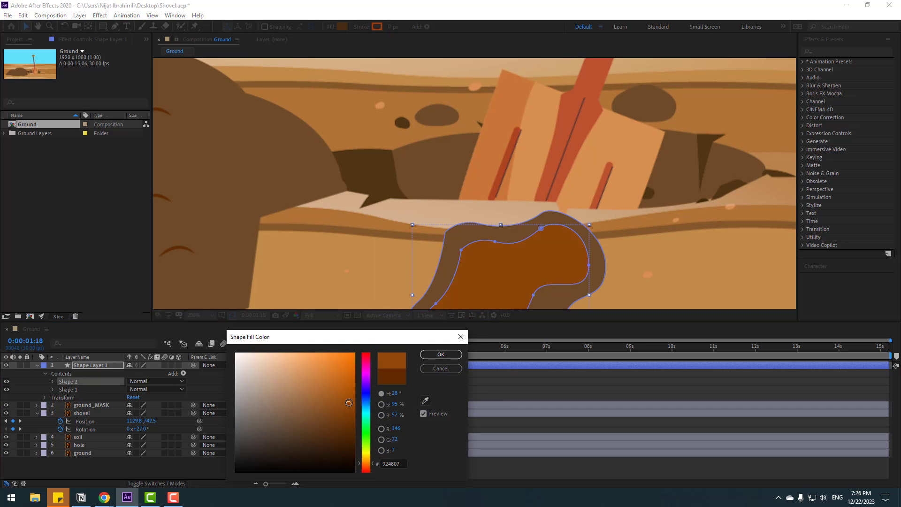
{"action": "left_click", "coordinate": [425, 401]}
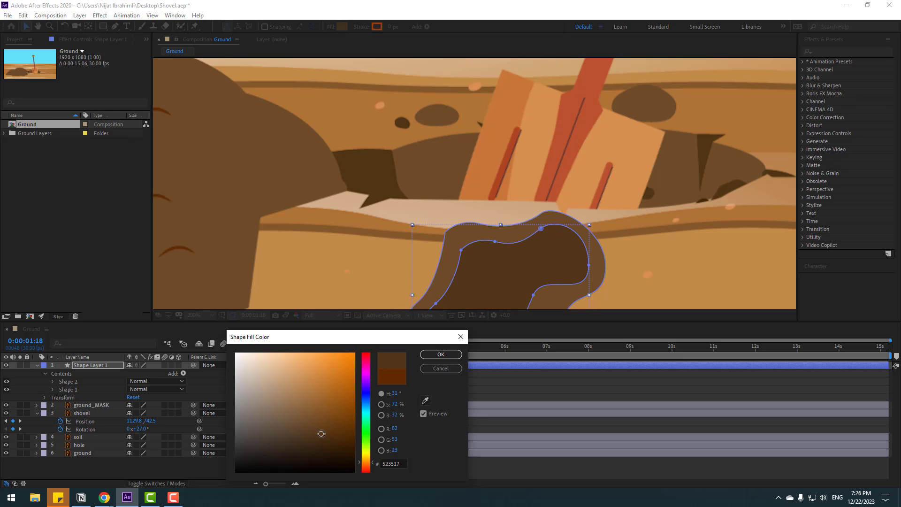
{"action": "left_click", "coordinate": [429, 364]}
{"action": "left_click", "coordinate": [341, 227]}
{"action": "scroll", "coordinate": [342, 225], "scroll_direction": "down", "scroll_amount": 2}
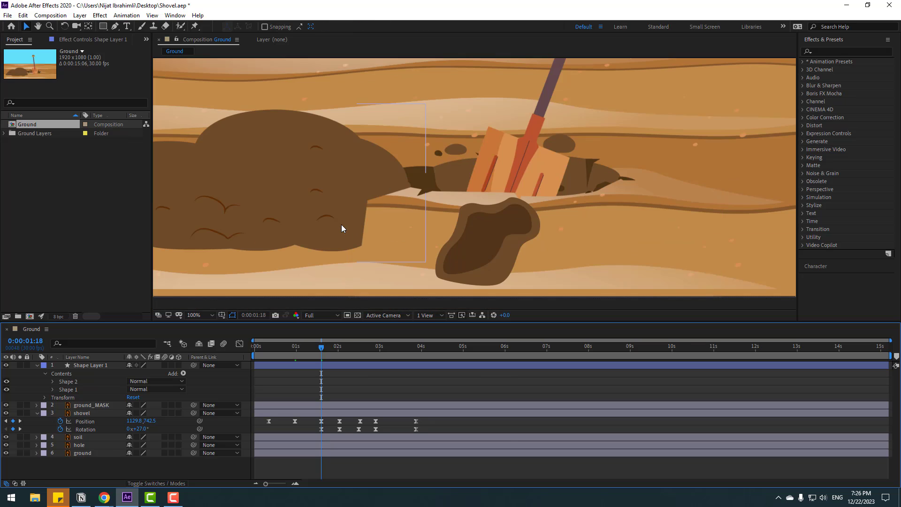
{"action": "left_click", "coordinate": [81, 366]}
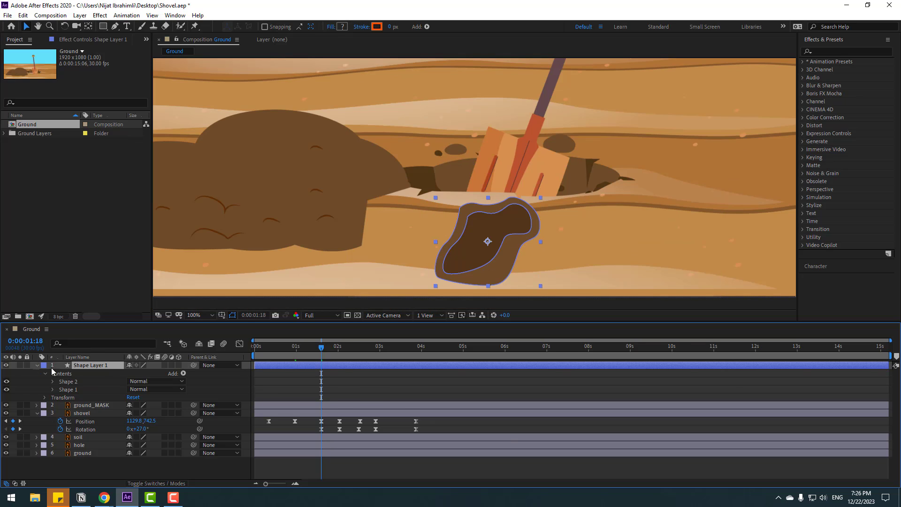
Step: Move the soil clump onto the shovel blade and scale it to 96%
{"action": "left_click", "coordinate": [37, 365]}
{"action": "left_click_drag", "start_coordinate": [502, 237], "coordinate": [527, 194]}
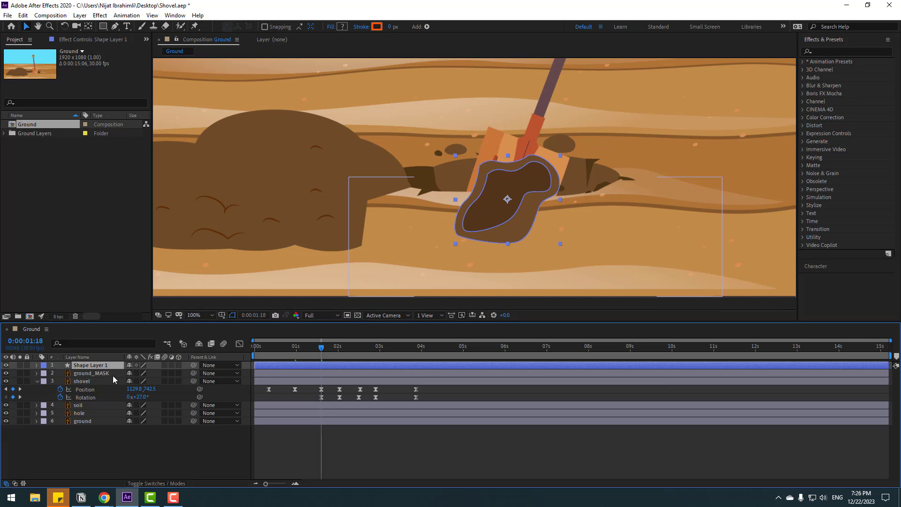
{"action": "key", "text": "s"}
{"action": "left_click_drag", "start_coordinate": [140, 374], "coordinate": [104, 380]}
{"action": "left_click", "coordinate": [37, 365]}
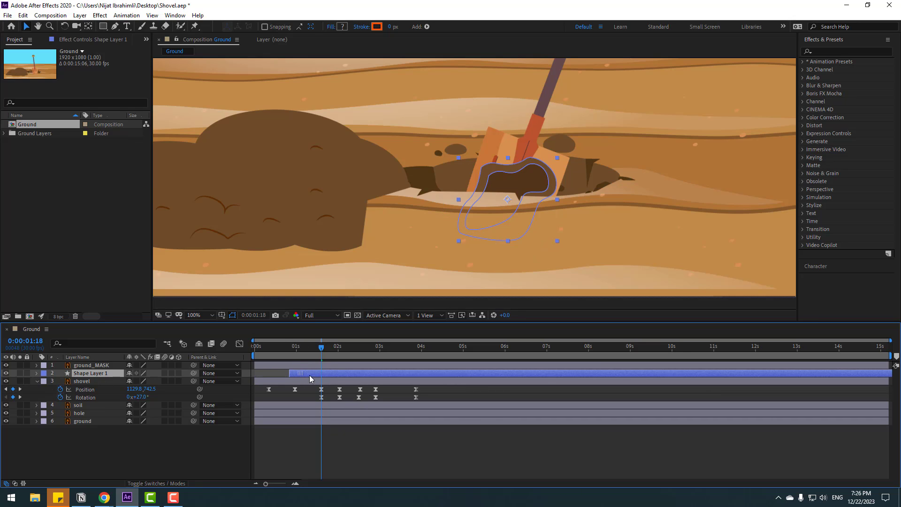
Step: Shift the shovel's keyframes slightly earlier and start Shape Layer 1 at 0:00:00:29
{"action": "left_click_drag", "start_coordinate": [310, 376], "coordinate": [414, 371]}
{"action": "left_click_drag", "start_coordinate": [323, 348], "coordinate": [300, 350]}
{"action": "left_click_drag", "start_coordinate": [425, 391], "coordinate": [310, 392]}
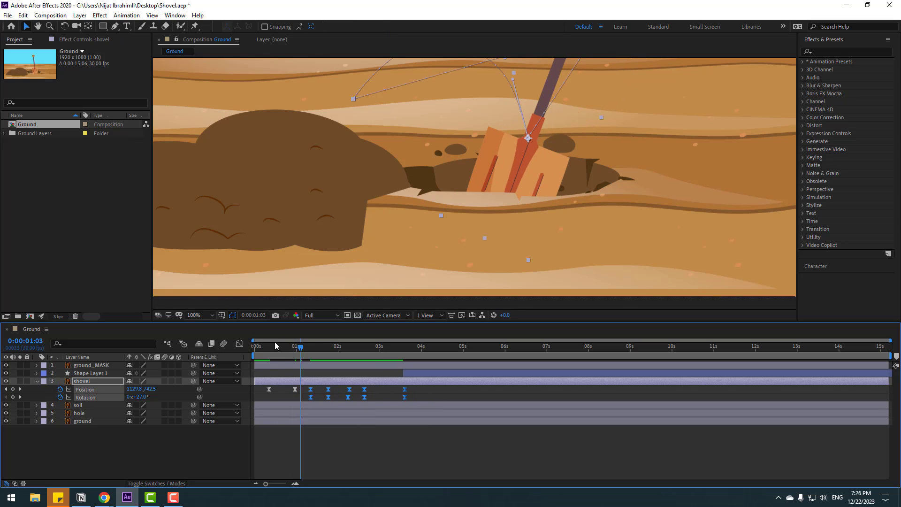
{"action": "left_click_drag", "start_coordinate": [274, 348], "coordinate": [296, 352]}
{"action": "left_click", "coordinate": [405, 374]}
{"action": "left_click_drag", "start_coordinate": [359, 378], "coordinate": [307, 379]}
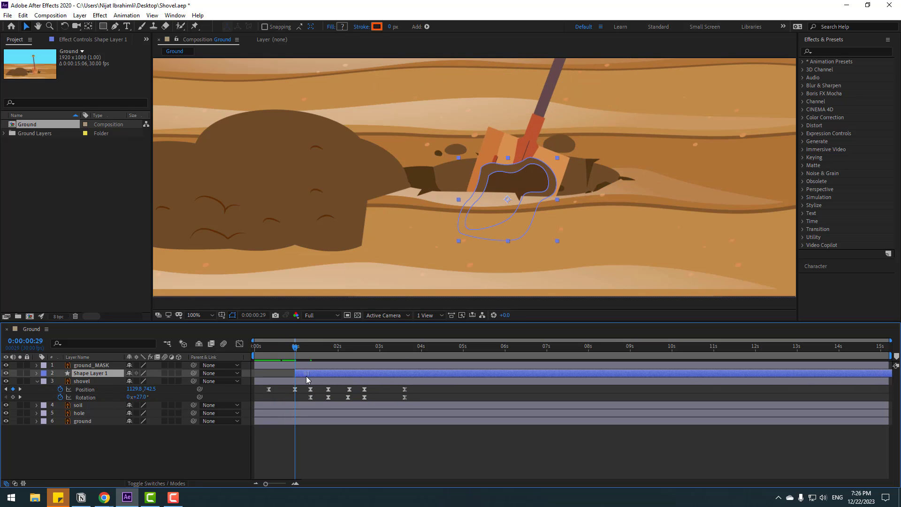
Step: Keyframe the clump's Position from low in the hole up to the blade, with Easy Ease
{"action": "key", "text": "p"}
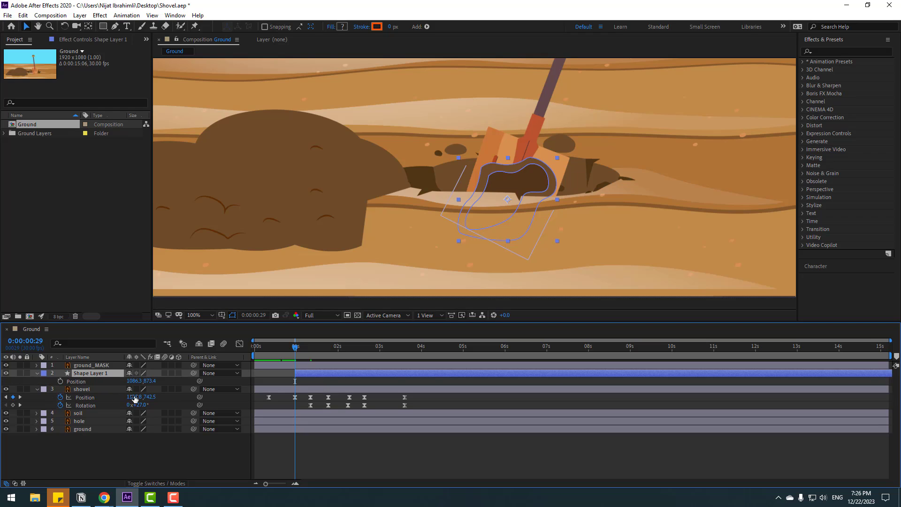
{"action": "left_click", "coordinate": [60, 381]}
{"action": "left_click_drag", "start_coordinate": [310, 381], "coordinate": [318, 383]}
{"action": "mouse_move", "coordinate": [521, 187]}
{"action": "left_mouse_down"}
{"action": "mouse_move", "coordinate": [501, 224]}
{"action": "mouse_move", "coordinate": [508, 197]}
{"action": "left_mouse_up"}
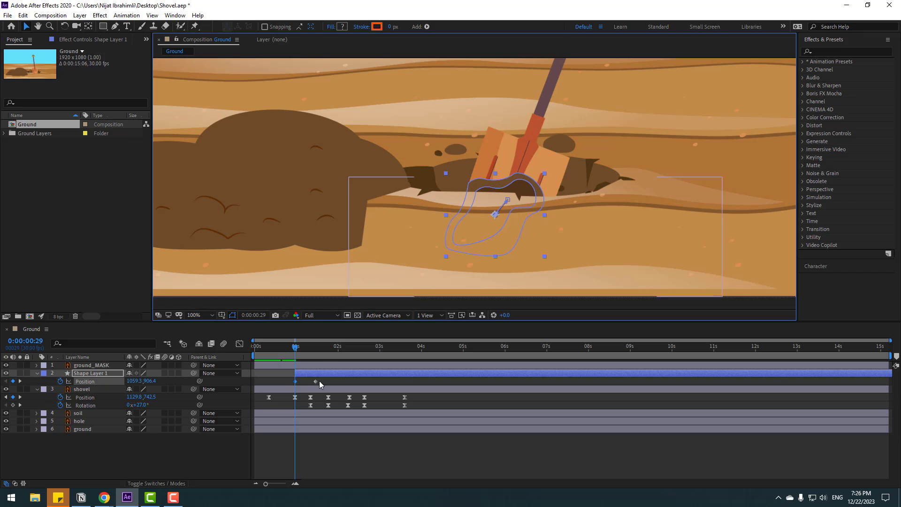
{"action": "left_click", "coordinate": [291, 384]}
{"action": "right_click", "coordinate": [295, 382]}
{"action": "mouse_move", "coordinate": [332, 375]}
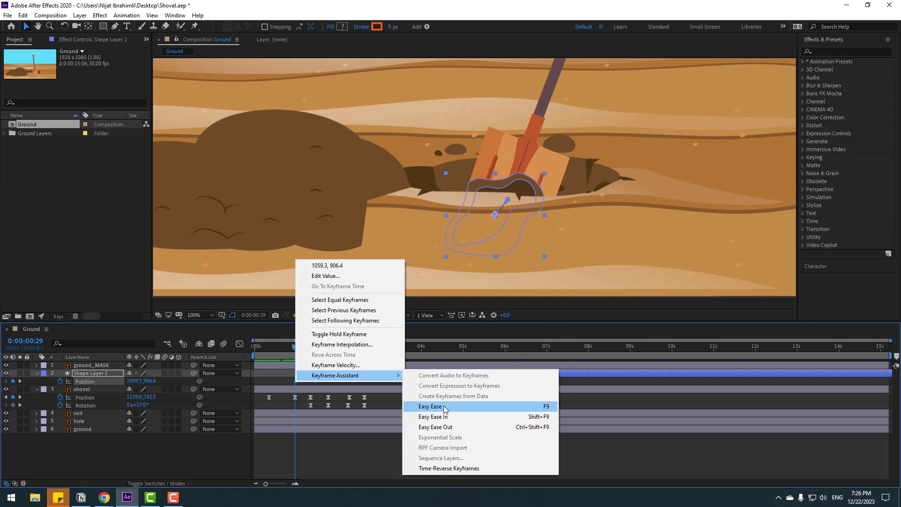
{"action": "left_click", "coordinate": [425, 402]}
{"action": "scroll", "coordinate": [412, 257], "scroll_direction": "down", "scroll_amount": 2}
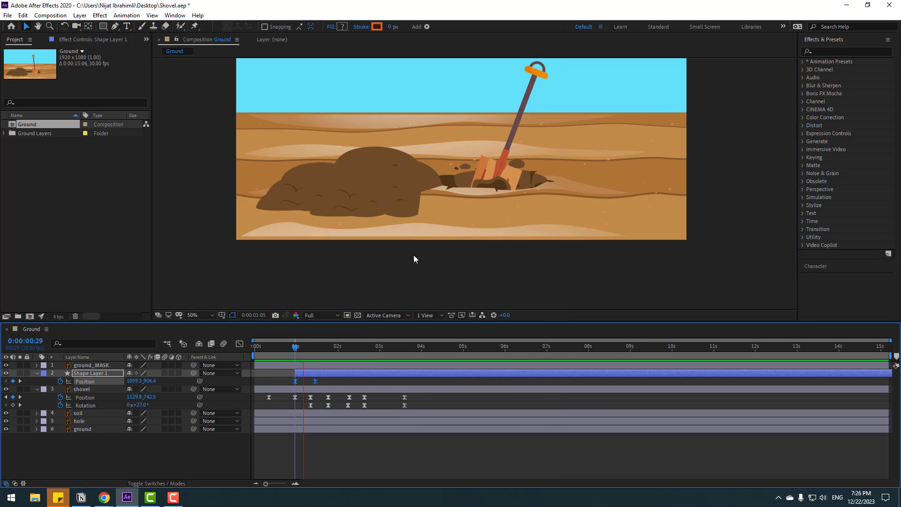
Step: Shift Shape Layer 1 and its second Position keyframe slightly earlier, previewing the change
{"action": "key", "text": "space"}
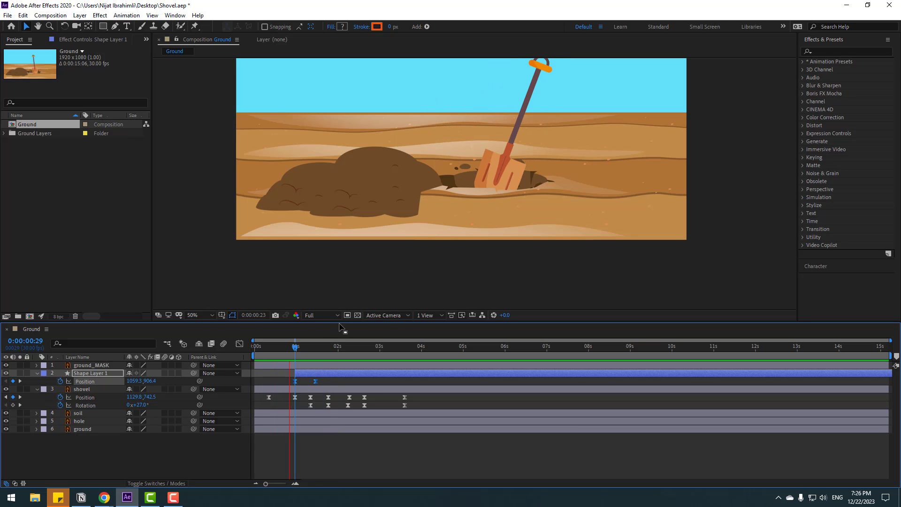
{"action": "left_click_drag", "start_coordinate": [312, 374], "coordinate": [305, 374]}
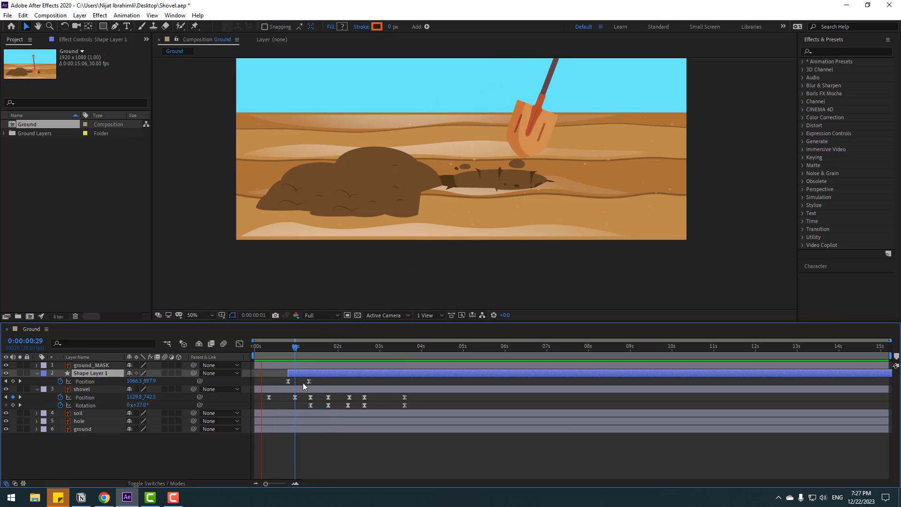
{"action": "key", "text": "space"}
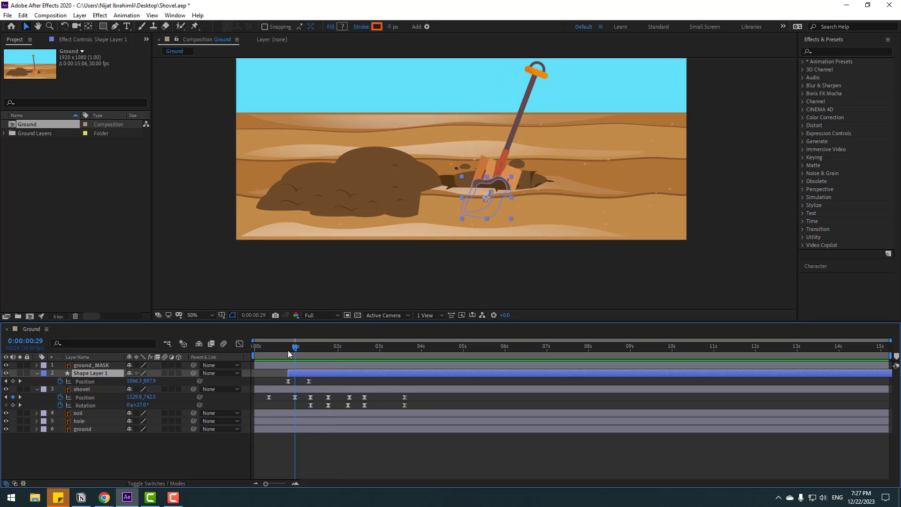
{"action": "left_click_drag", "start_coordinate": [310, 381], "coordinate": [302, 381]}
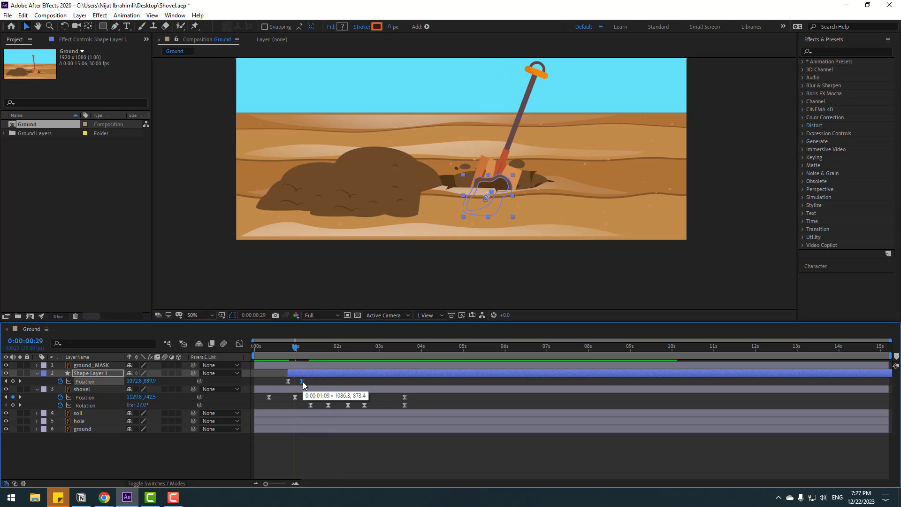
{"action": "key", "text": "space"}
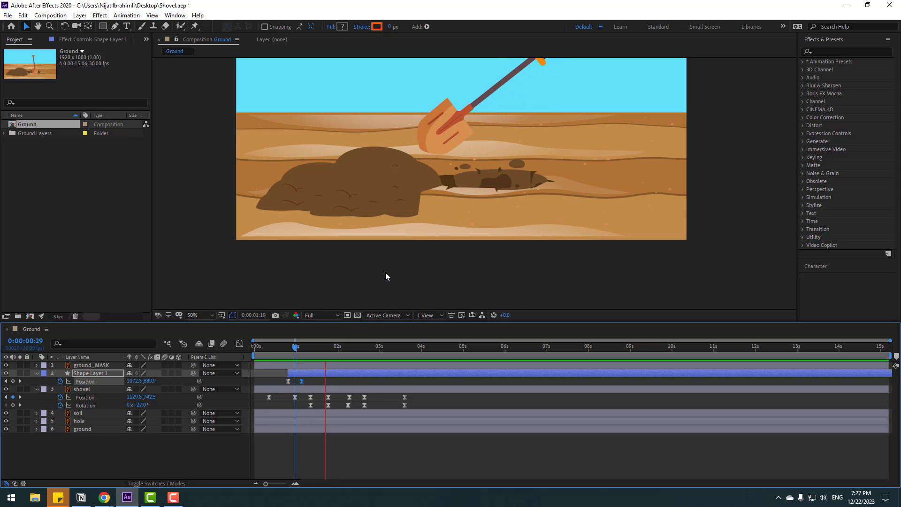
{"action": "key", "text": "comma"}
Step: Nudge Shape Layer 1's keyframes earlier again and park the playhead at 0:00:01:03
{"action": "key", "text": "space"}
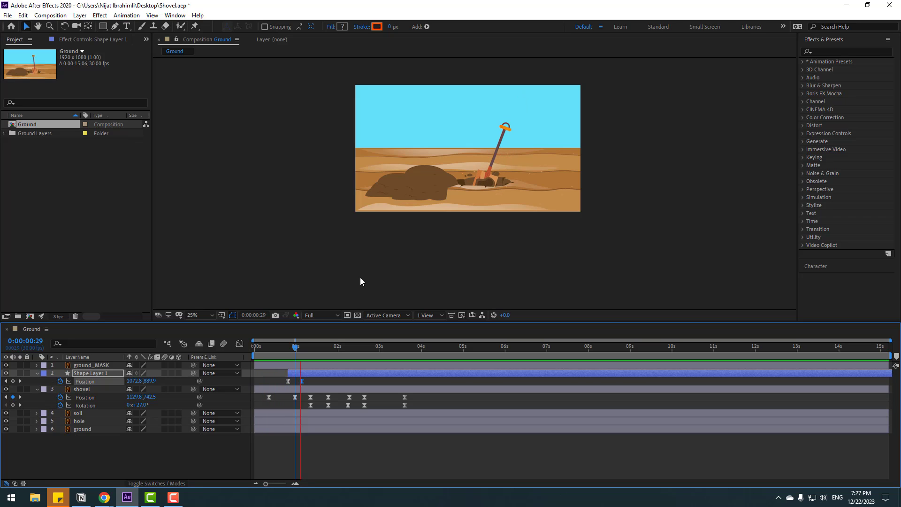
{"action": "key", "text": "space"}
{"action": "key", "text": "period"}
{"action": "key", "text": "period"}
{"action": "left_click_drag", "start_coordinate": [315, 376], "coordinate": [301, 381]}
{"action": "key", "text": "space"}
{"action": "key", "text": "space"}
{"action": "key", "text": "space"}
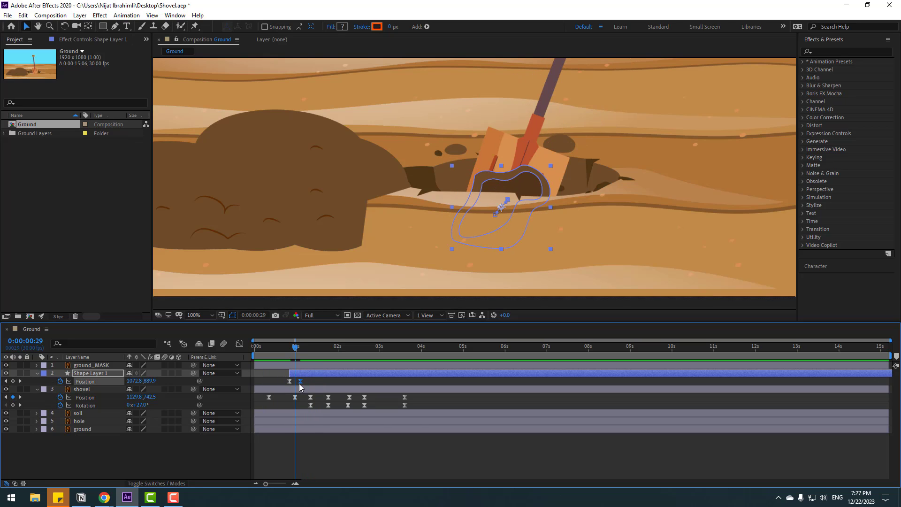
{"action": "key", "text": "space"}
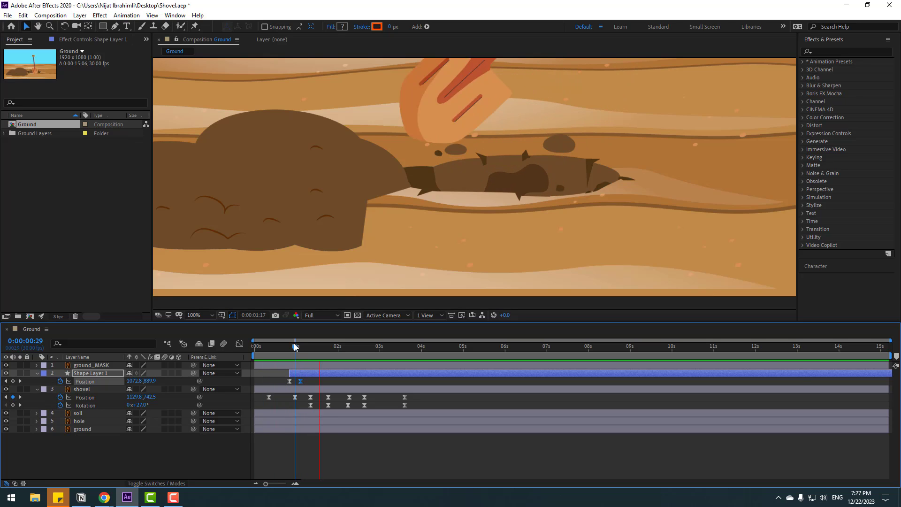
{"action": "left_click", "coordinate": [299, 347]}
{"action": "left_click", "coordinate": [300, 347]}
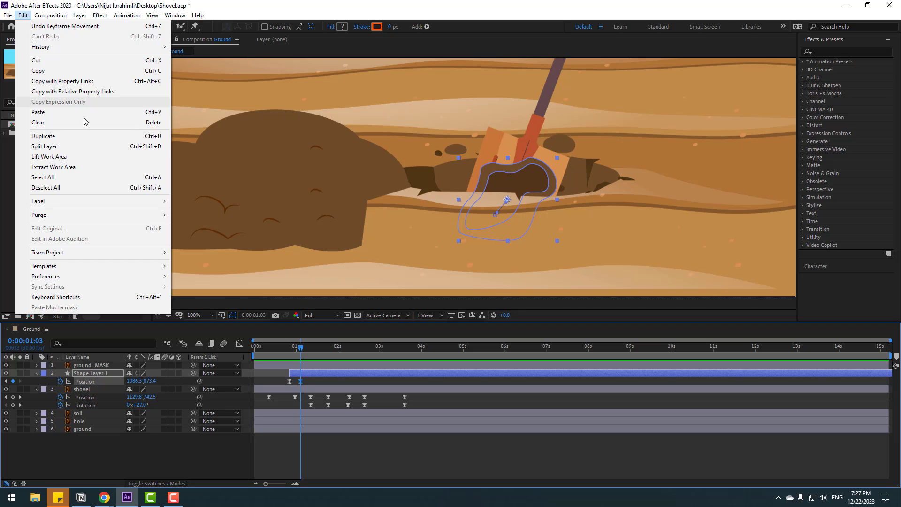
Step: Split Shape Layer 1 at 0:00:01:03 and parent Shape Layer 2 to the shovel
{"action": "left_click", "coordinate": [139, 147]}
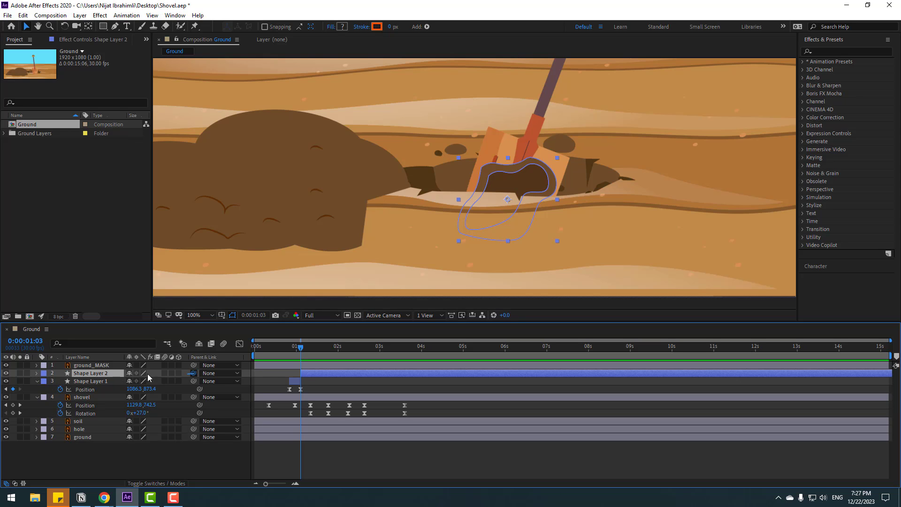
{"action": "left_click_drag", "start_coordinate": [147, 377], "coordinate": [84, 397]}
{"action": "left_click", "coordinate": [280, 350]}
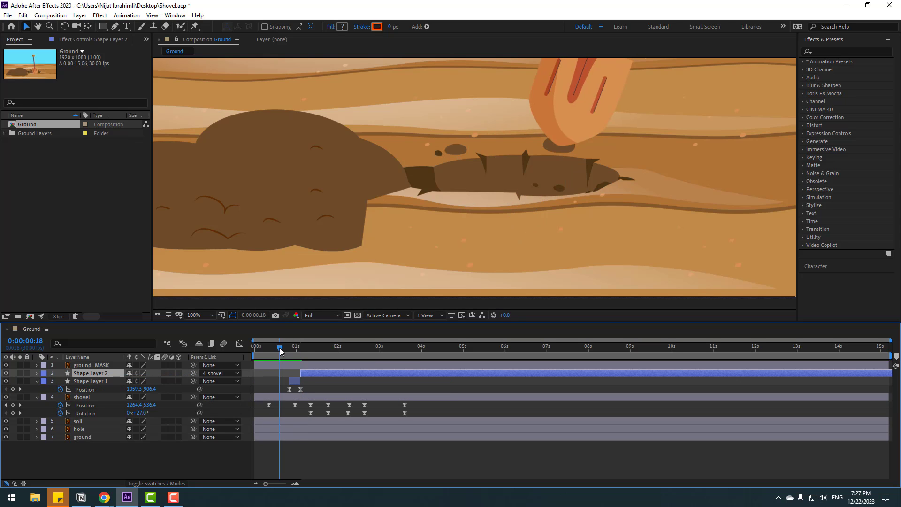
{"action": "left_click_drag", "start_coordinate": [280, 351], "coordinate": [352, 354]}
{"action": "scroll", "coordinate": [449, 198], "scroll_direction": "down", "scroll_amount": 2}
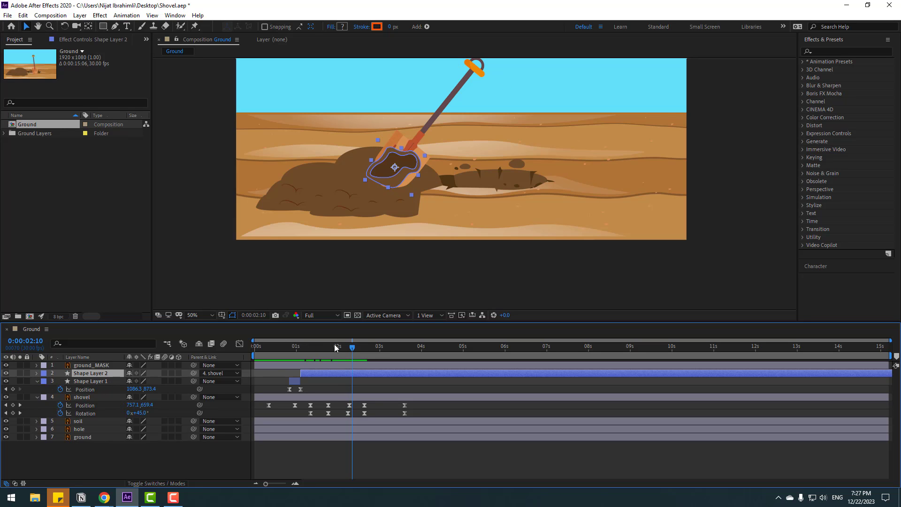
Step: At 0:00:02:09, split Shape Layer 2 and set Shape Layer 3's Parent to None
{"action": "left_click_drag", "start_coordinate": [336, 348], "coordinate": [351, 348]}
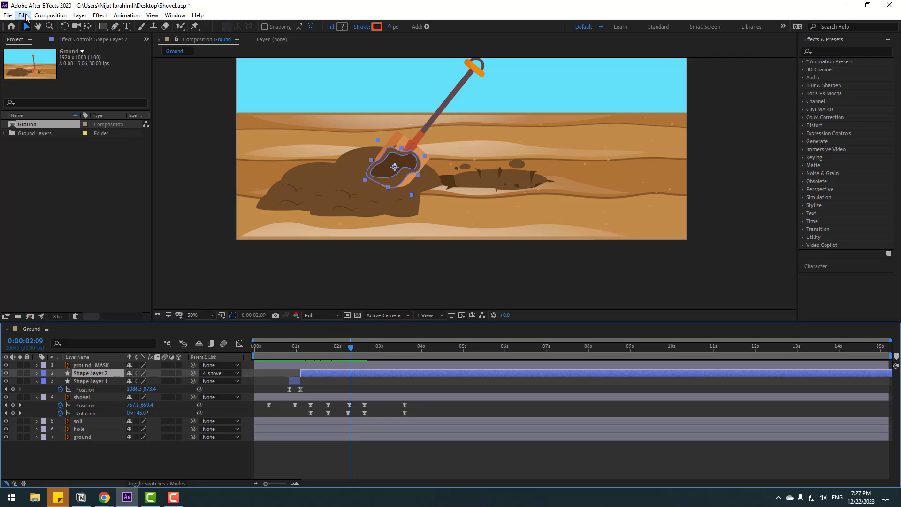
{"action": "left_click", "coordinate": [23, 15]}
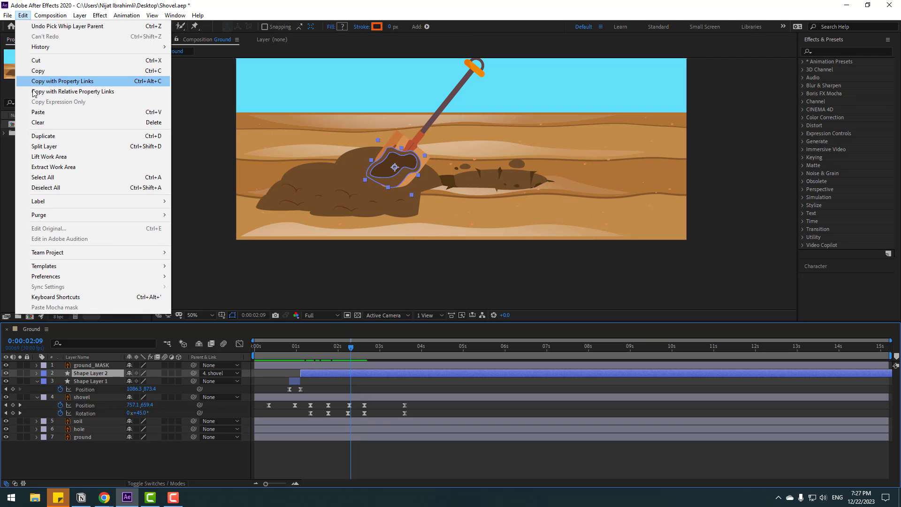
{"action": "left_click", "coordinate": [55, 151]}
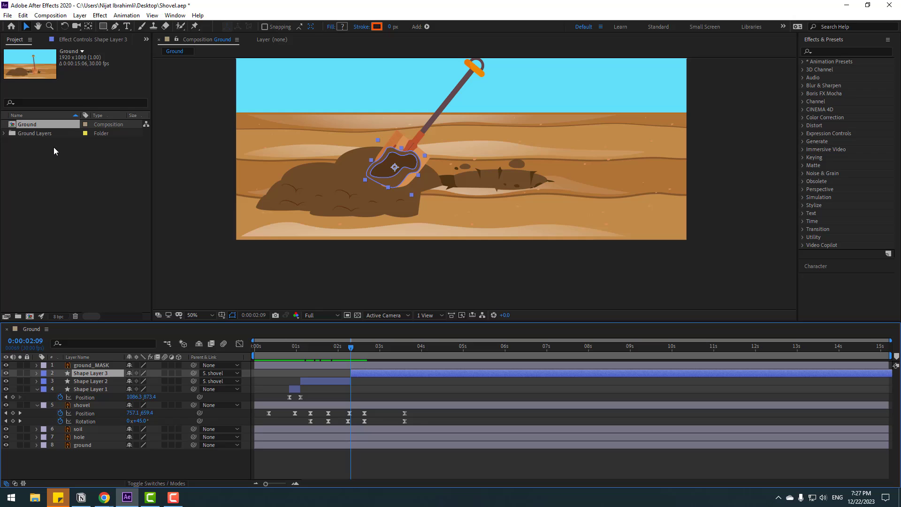
{"action": "left_click", "coordinate": [213, 373]}
{"action": "left_click", "coordinate": [222, 384]}
Step: Keyframe Shape Layer 3's Position so the clump drops down onto the dirt pile
{"action": "key", "text": "p"}
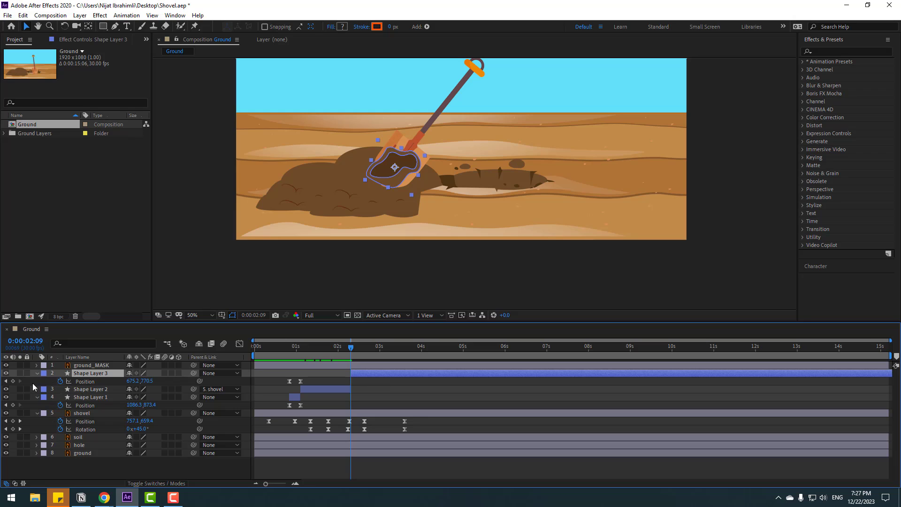
{"action": "left_click", "coordinate": [13, 382]}
{"action": "key", "text": "space"}
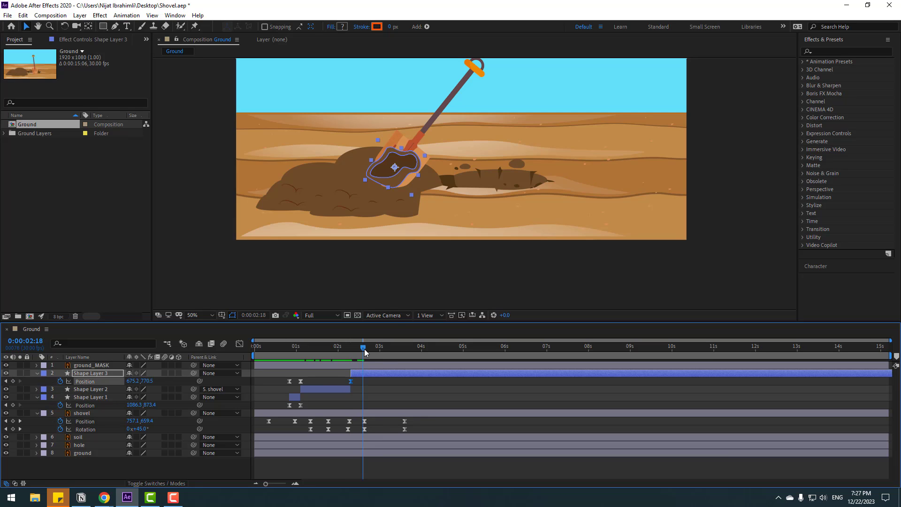
{"action": "left_click_drag", "start_coordinate": [412, 168], "coordinate": [406, 182]}
{"action": "left_click_drag", "start_coordinate": [361, 351], "coordinate": [352, 351]}
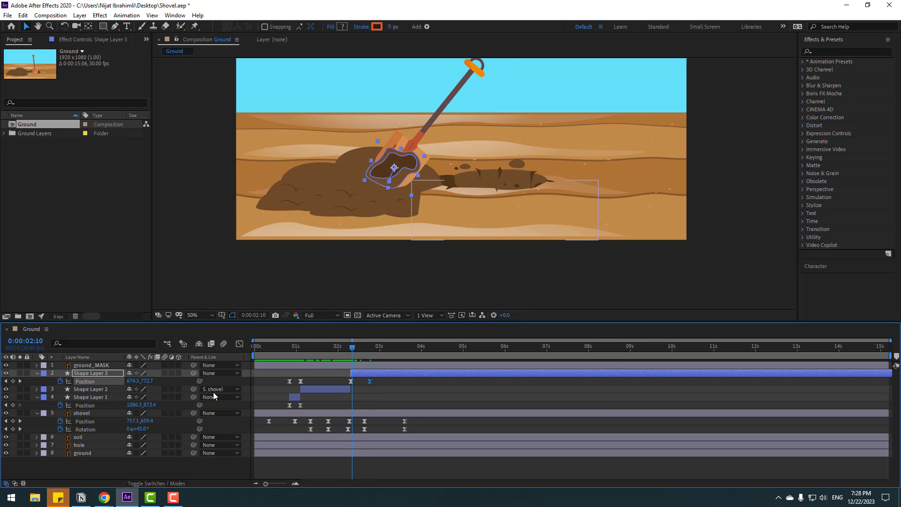
Step: Keyframe Shape Layer 3's Rotation from 18° to 27°, apply Easy Ease, and preview
{"action": "key", "text": "shift+r"}
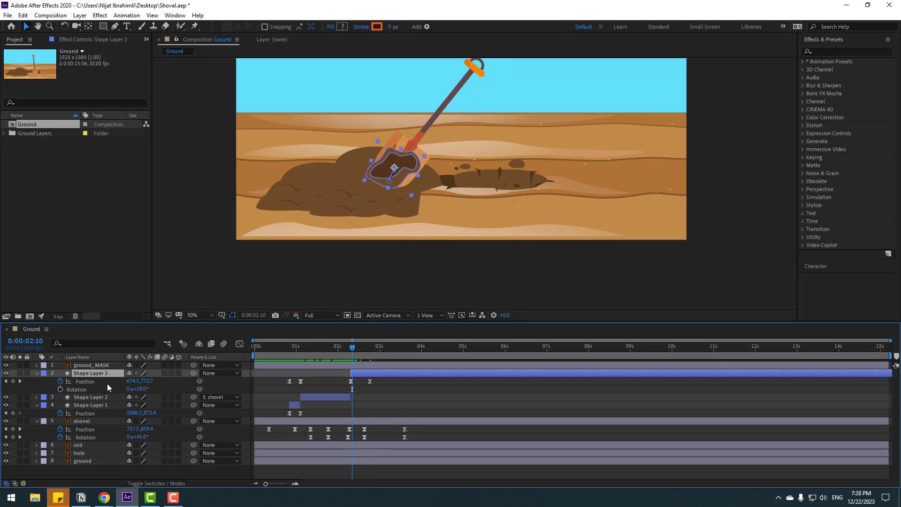
{"action": "left_click", "coordinate": [60, 390]}
{"action": "left_click_drag", "start_coordinate": [358, 349], "coordinate": [368, 351]}
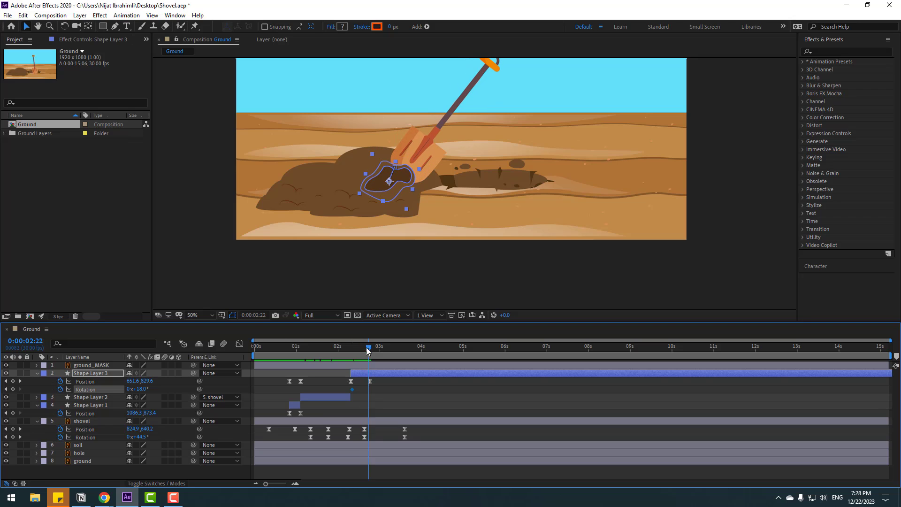
{"action": "left_click_drag", "start_coordinate": [140, 389], "coordinate": [147, 388]}
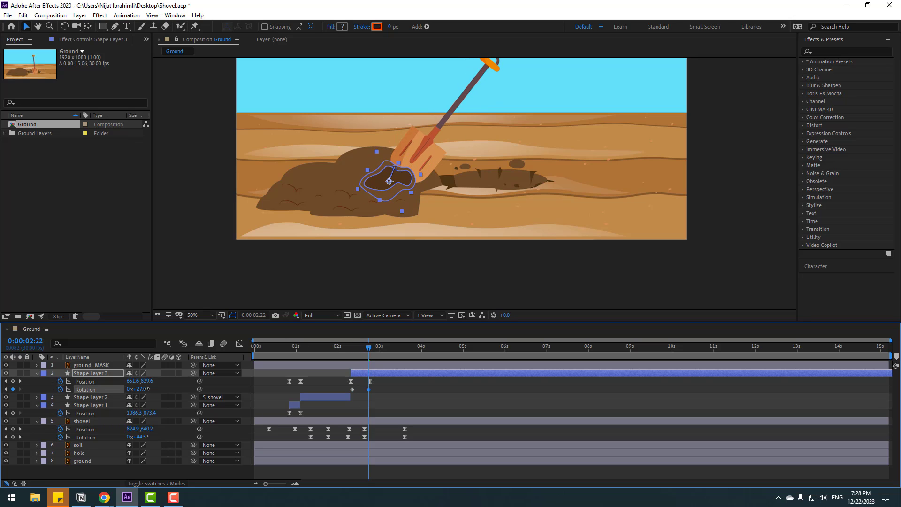
{"action": "left_click_drag", "start_coordinate": [370, 390], "coordinate": [376, 389]}
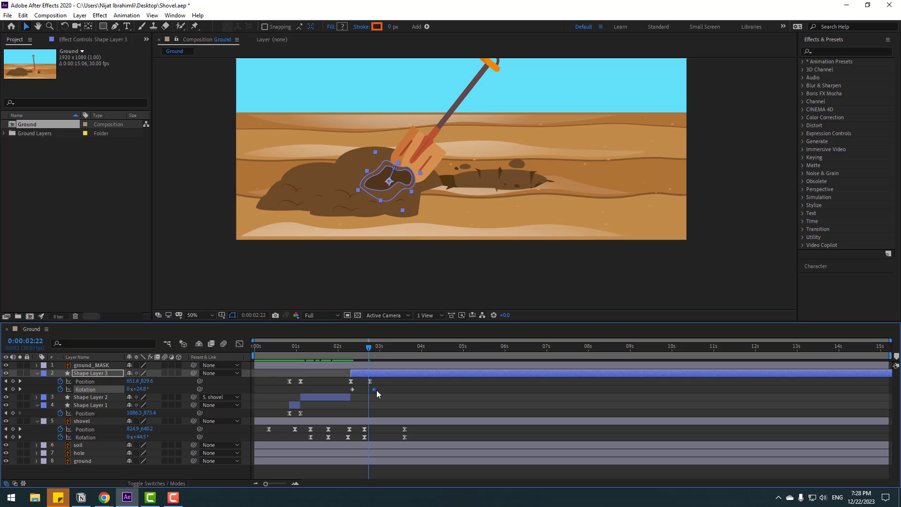
{"action": "right_click", "coordinate": [351, 389]}
{"action": "mouse_move", "coordinate": [427, 385]}
{"action": "left_click", "coordinate": [486, 412]}
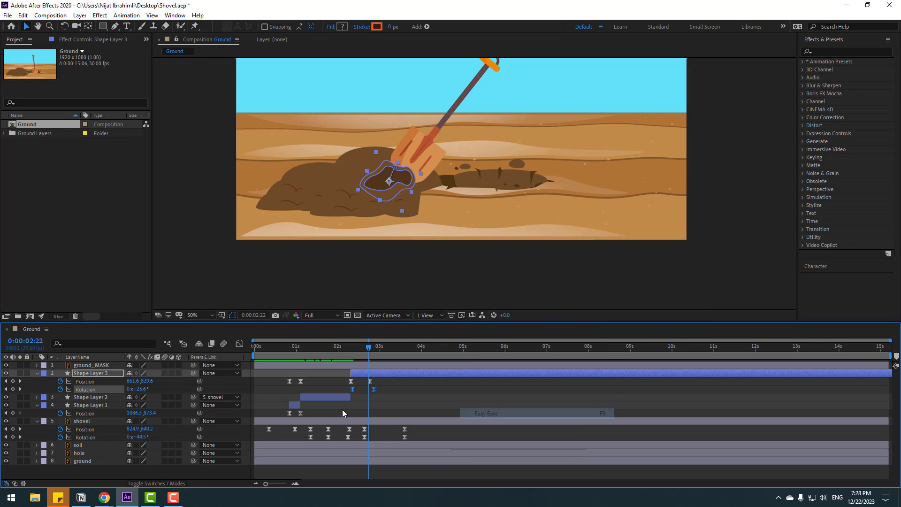
{"action": "left_click", "coordinate": [355, 398]}
{"action": "left_click_drag", "start_coordinate": [313, 345], "coordinate": [419, 361]}
{"action": "key", "text": "space"}
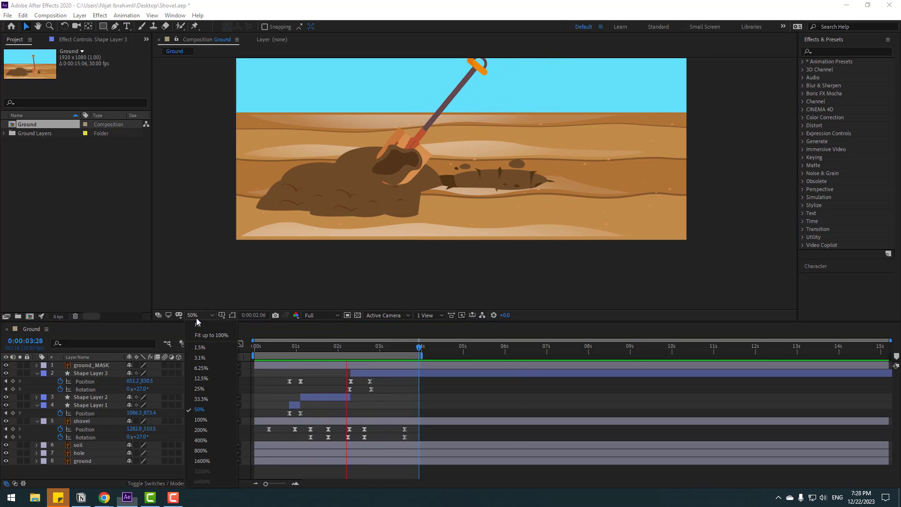
Step: Fit the full Ground composition frame in the viewer, up to 100%, while the dig preview plays
{"action": "key", "text": "shift+slash"}
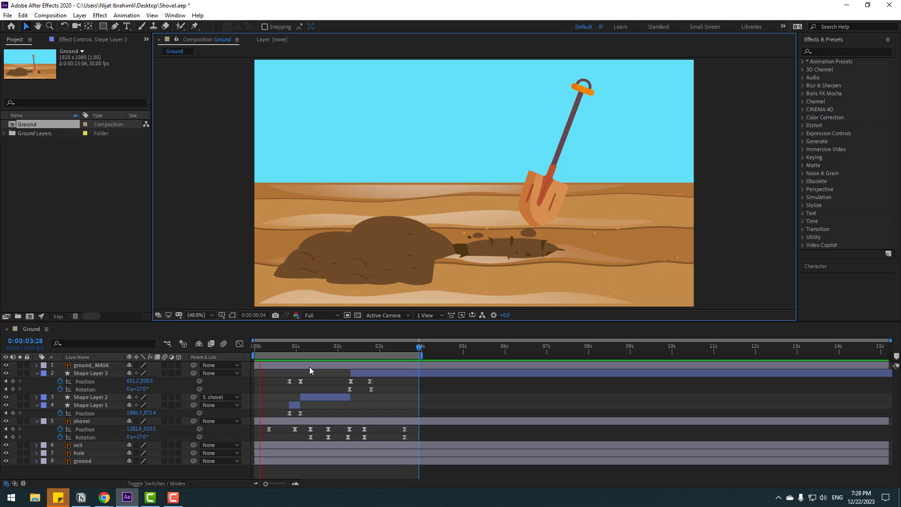